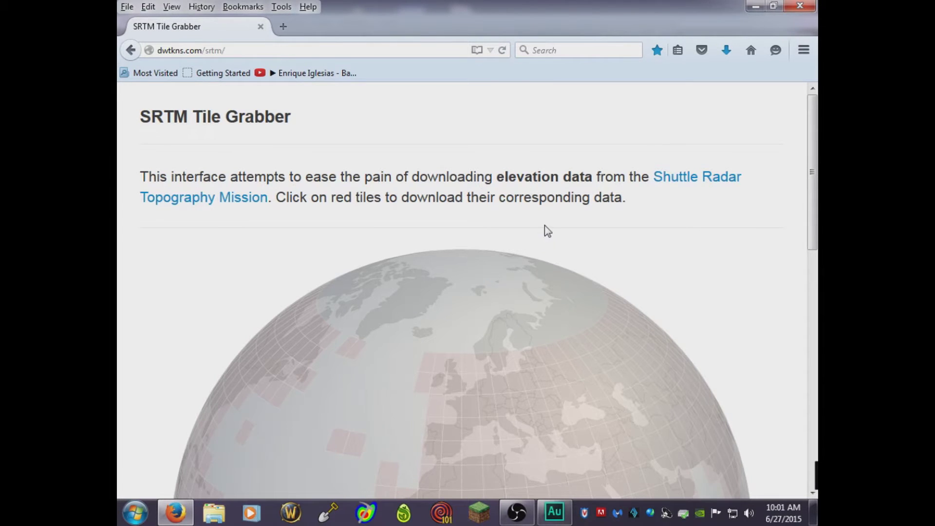
Rotate the SRTM Tile Grabber globe to examine which regions of the world are covered by downloadable elevation tiles.
scroll(448, 444, "down", 3)
left_click_drag(400, 400, 632, 328)
left_click_drag(565, 282, 542, 311)
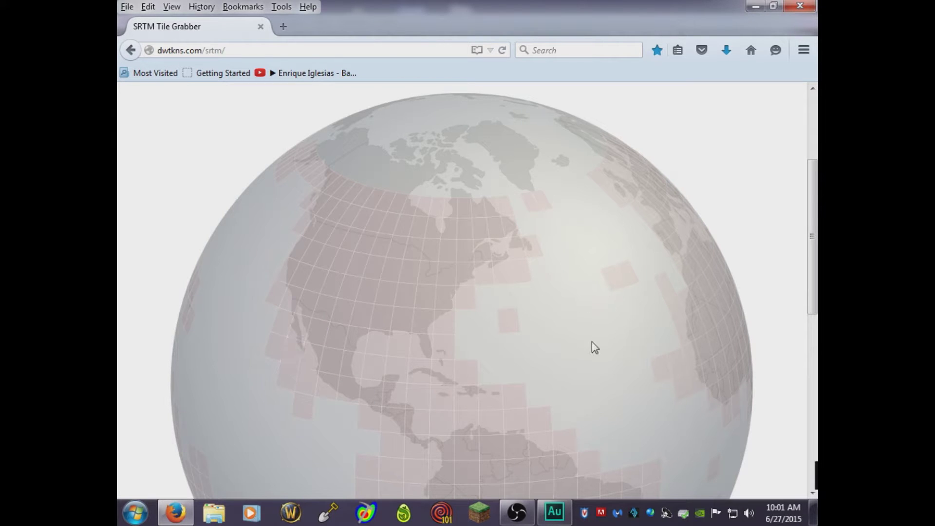
left_click(311, 46)
key("ctrl+a")
left_click(606, 337)
left_click_drag(577, 299, 297, 219)
left_click_drag(530, 447, 348, 369)
left_click_drag(676, 384, 510, 391)
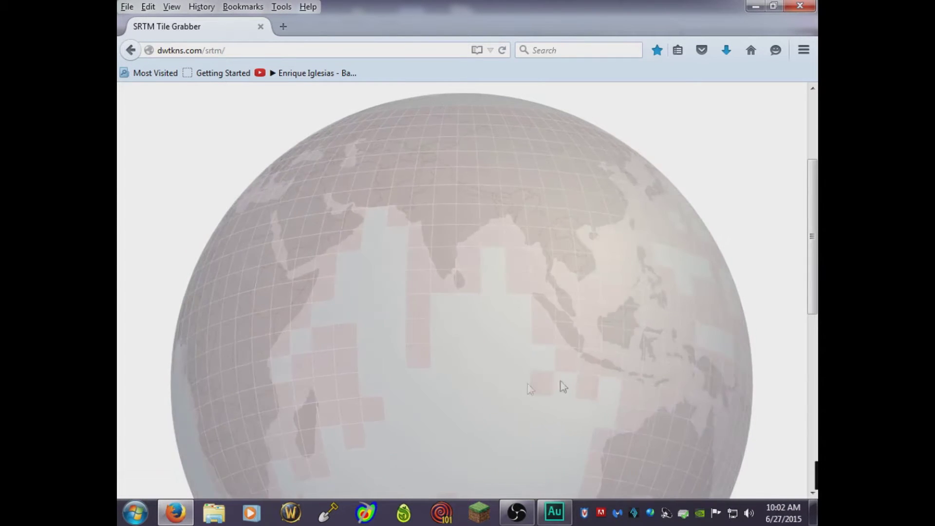
left_click_drag(620, 398, 531, 436)
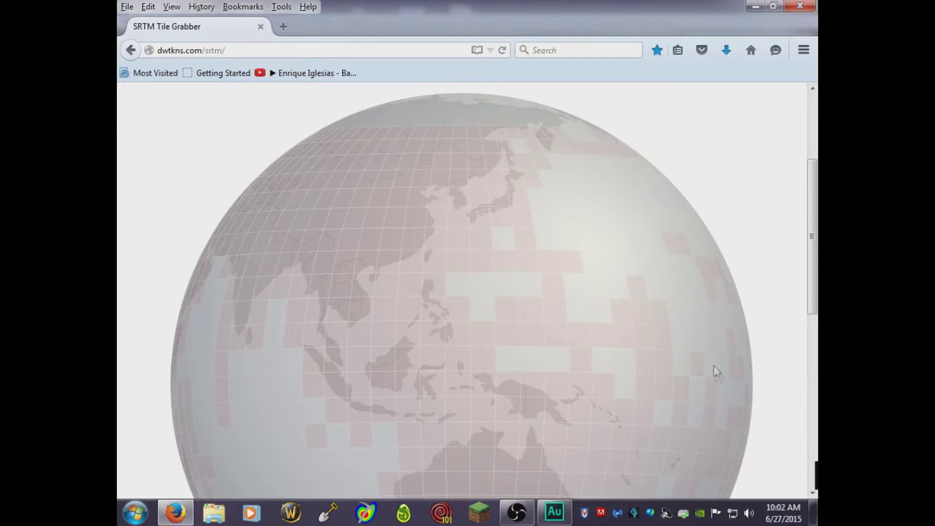
left_click_drag(637, 252, 458, 313)
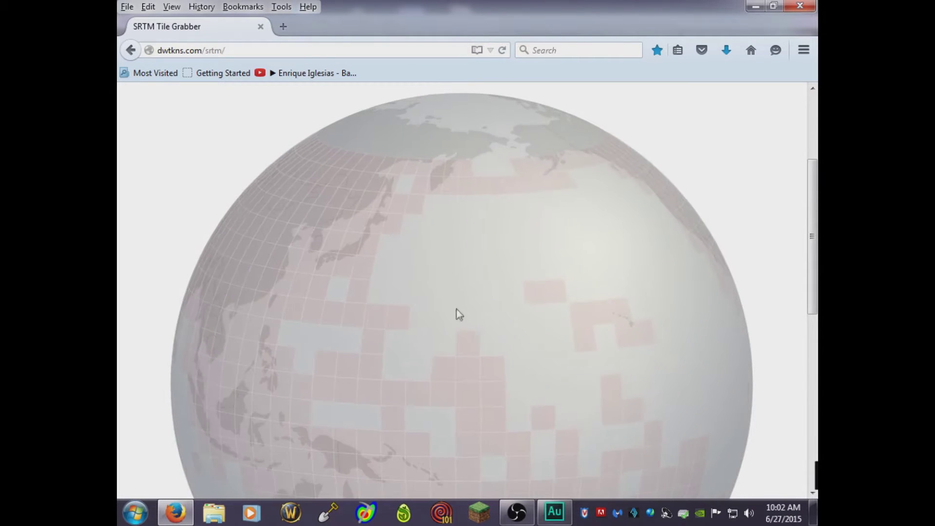
left_click_drag(642, 265, 391, 326)
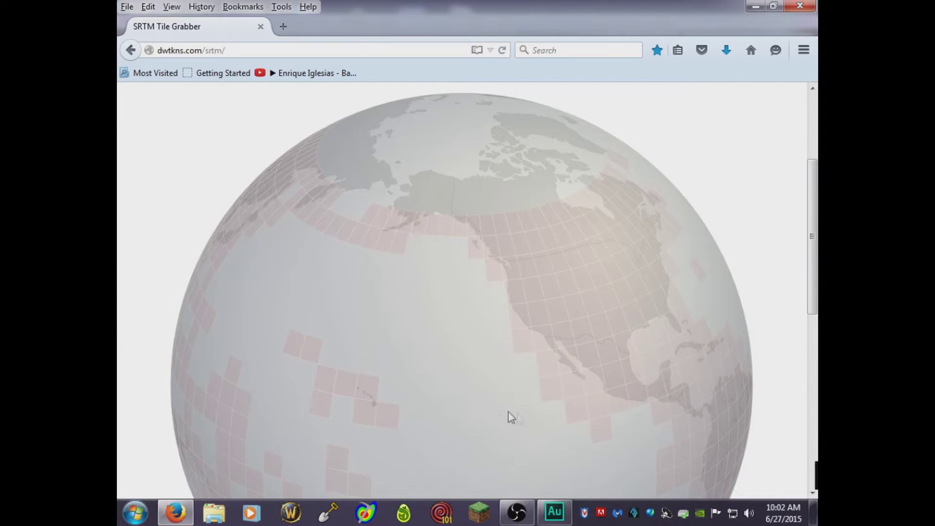
left_click_drag(508, 415, 372, 354)
left_click_drag(620, 292, 498, 286)
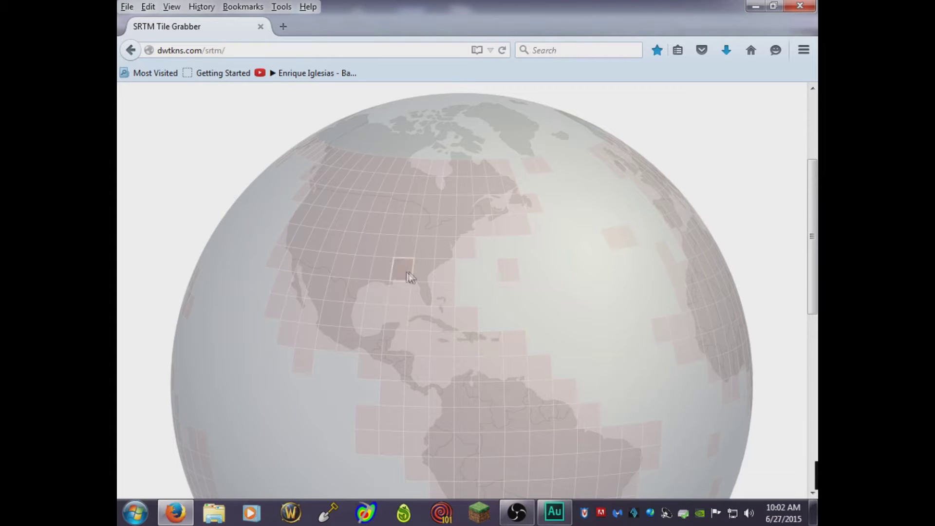
left_click_drag(622, 249, 386, 298)
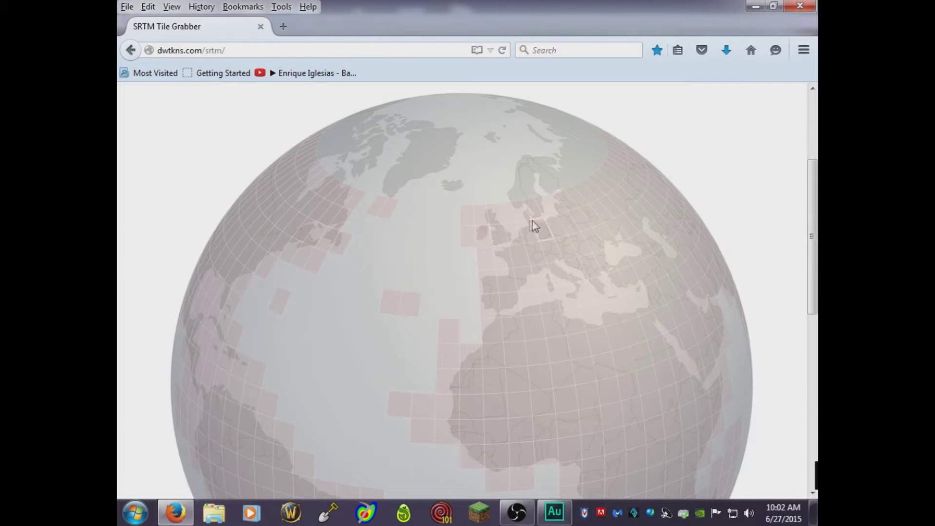
left_click_drag(364, 301, 598, 137)
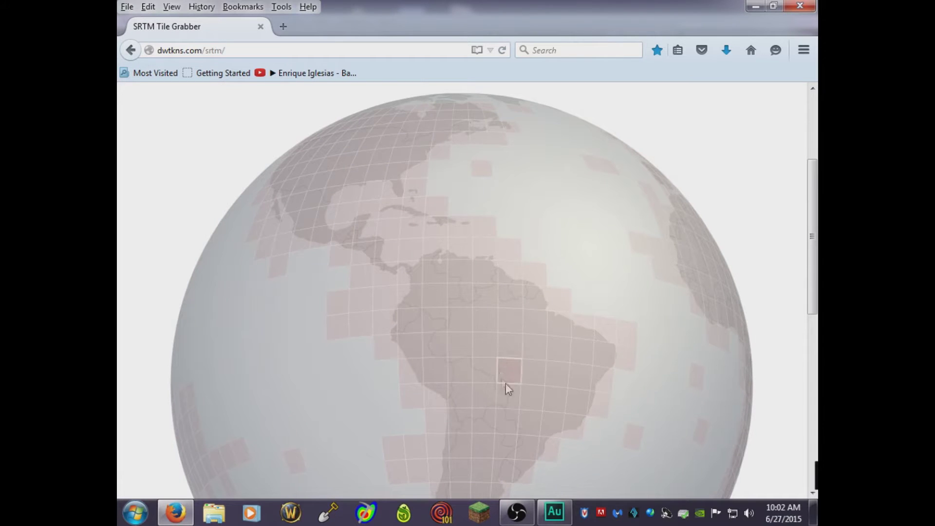
left_click_drag(614, 447, 568, 330)
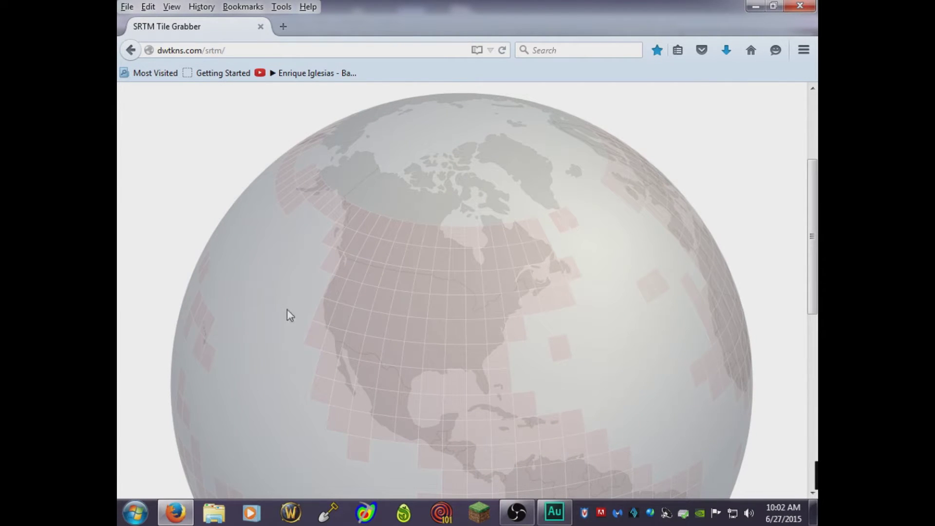
left_click_drag(641, 411, 513, 246)
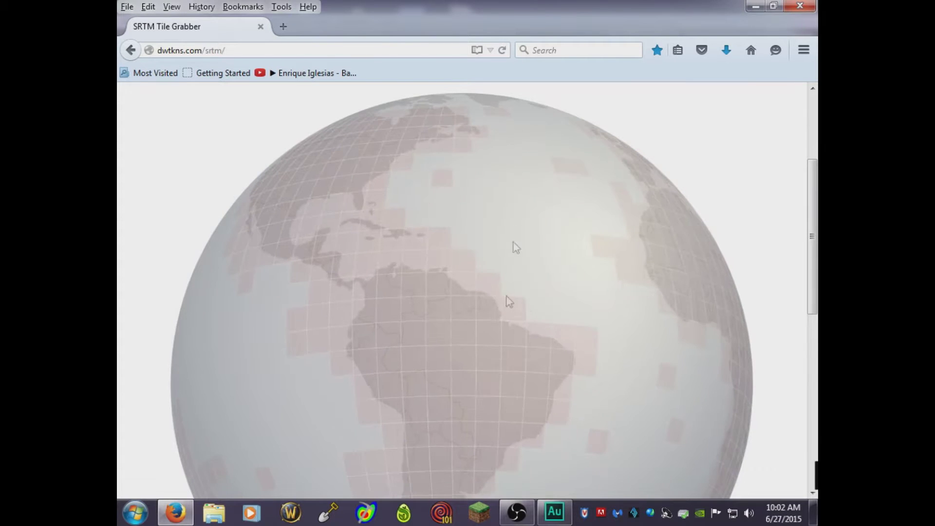
Download the elevation tile covering Ireland, srtm_35_02.zip, from the globe and save the file.
left_click_drag(614, 273, 377, 332)
left_click_drag(382, 278, 342, 302)
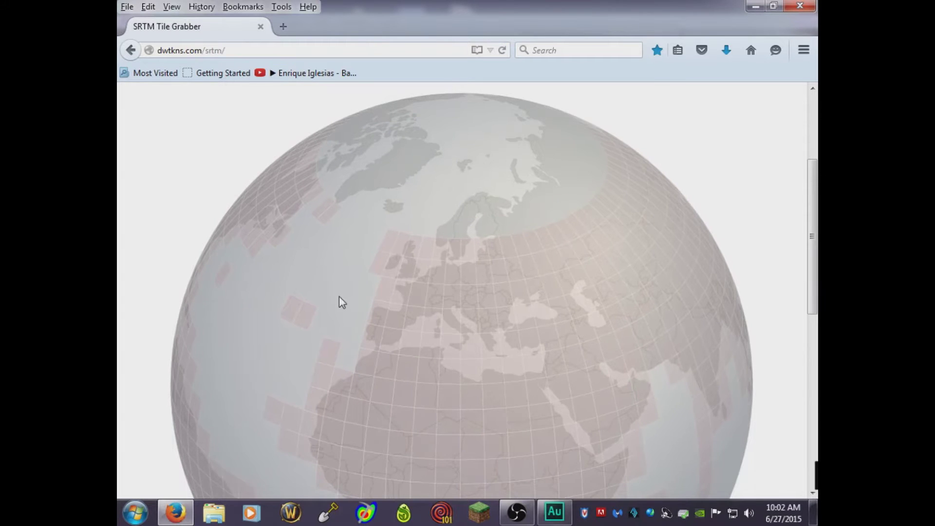
left_click(397, 263)
left_click(411, 235)
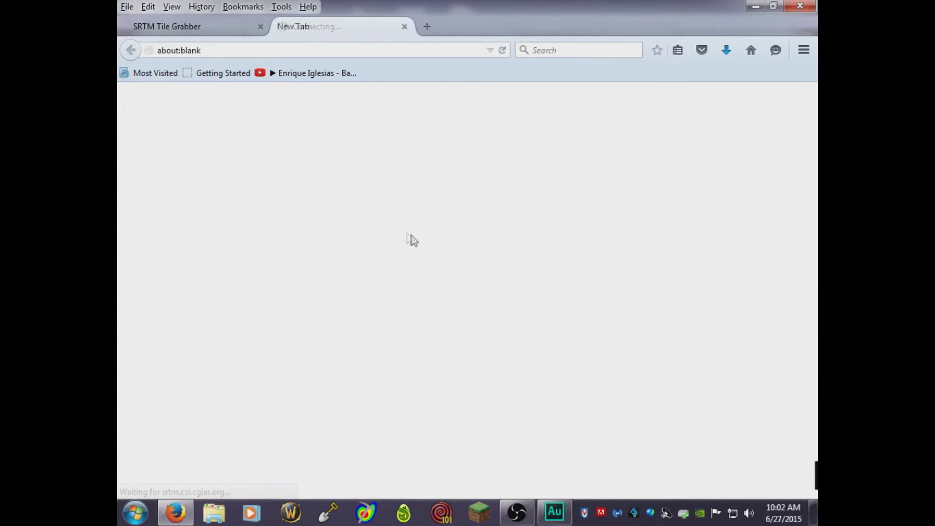
left_click(639, 351)
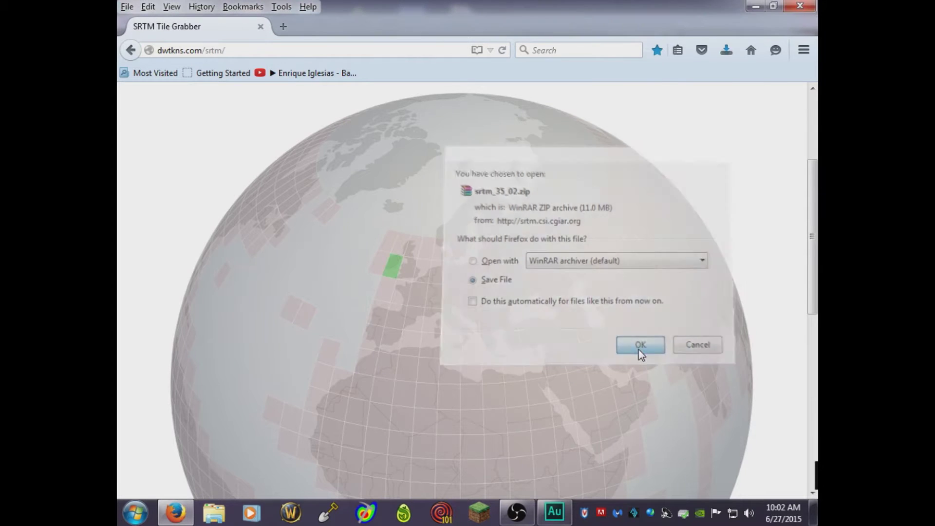
Download the adjoining tile directly north of Ireland, srtm_35_01.zip, as a GeoTIFF archive and save the file.
left_click(399, 251)
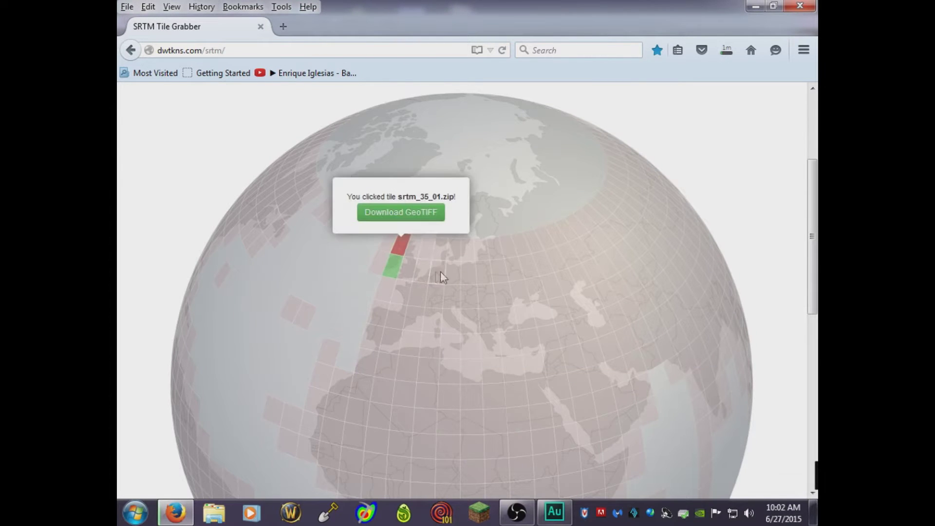
left_click(425, 217)
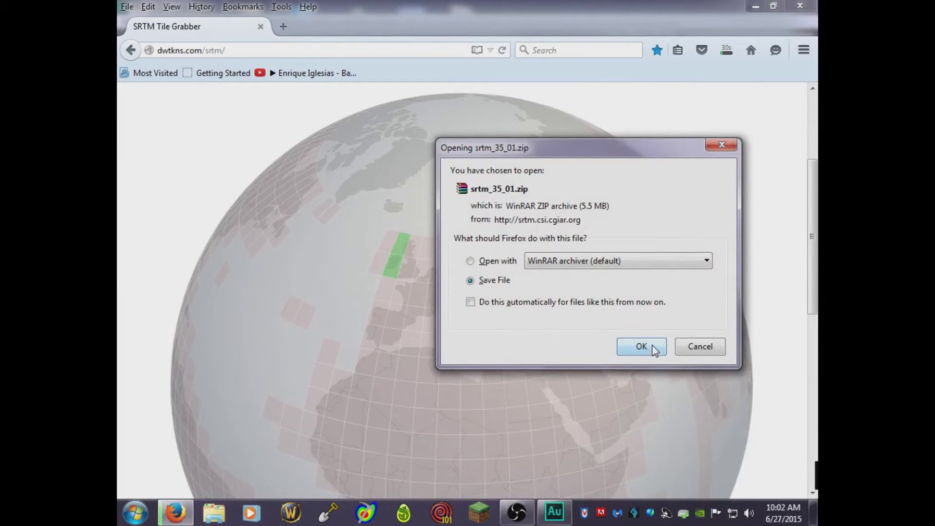
left_click(652, 347)
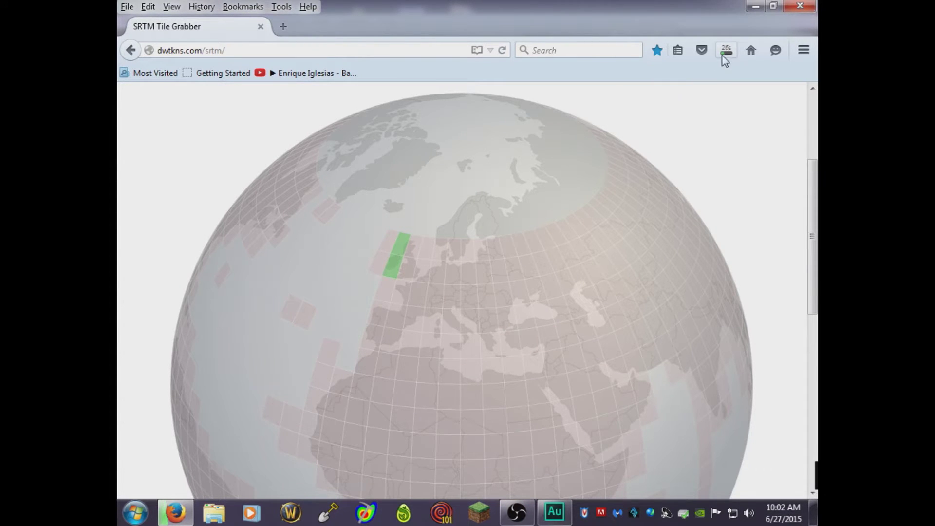
Show the browser's full download list and arrange its window over the MapData\Ireland folder so both are accessible.
key("ctrl+h")
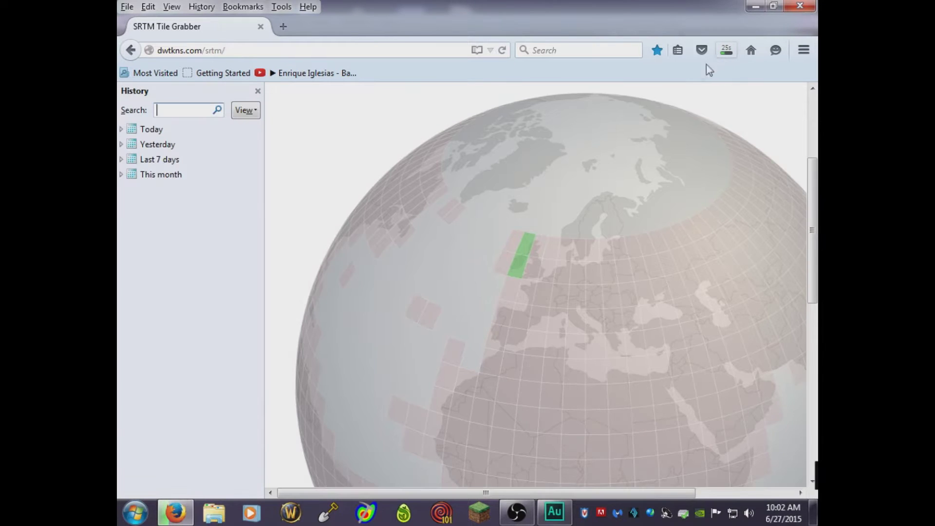
left_click(258, 91)
key("ctrl+shift+y")
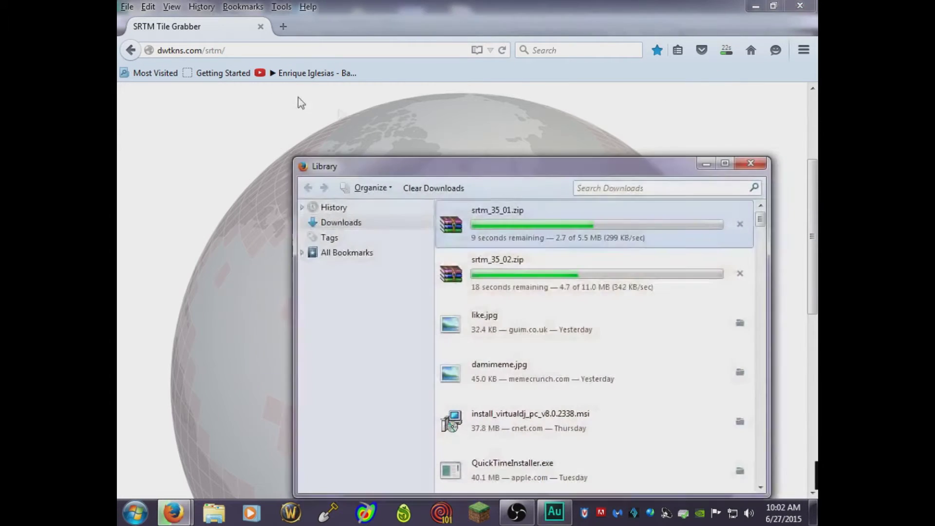
left_click_drag(528, 170, 469, 108)
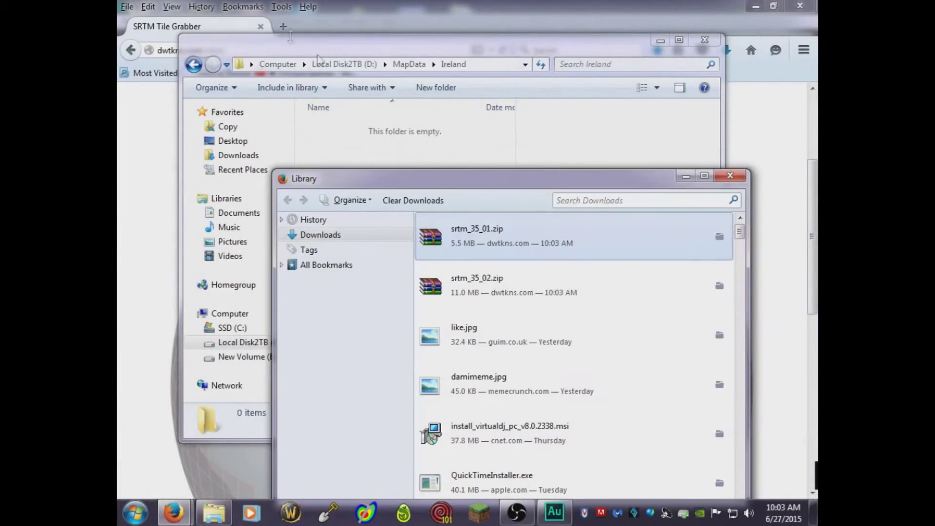
left_click_drag(402, 182, 520, 144)
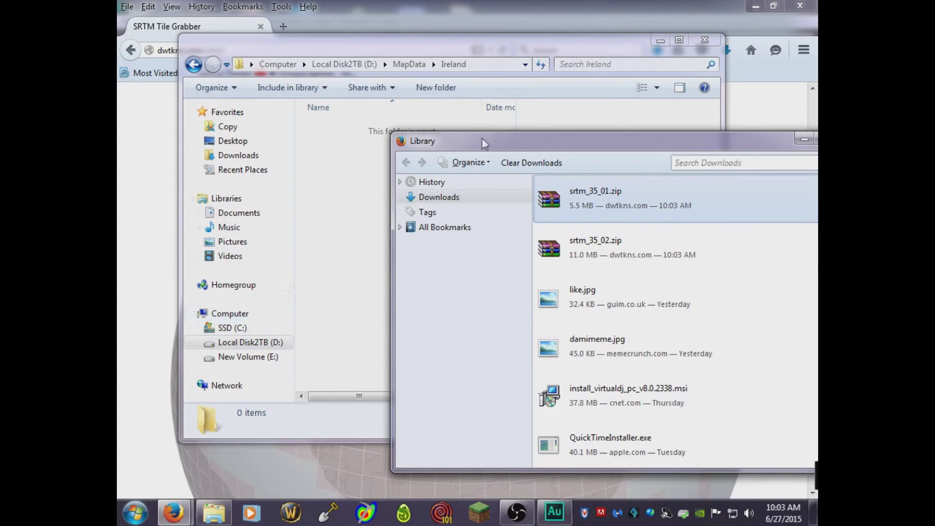
left_click_drag(484, 144, 416, 137)
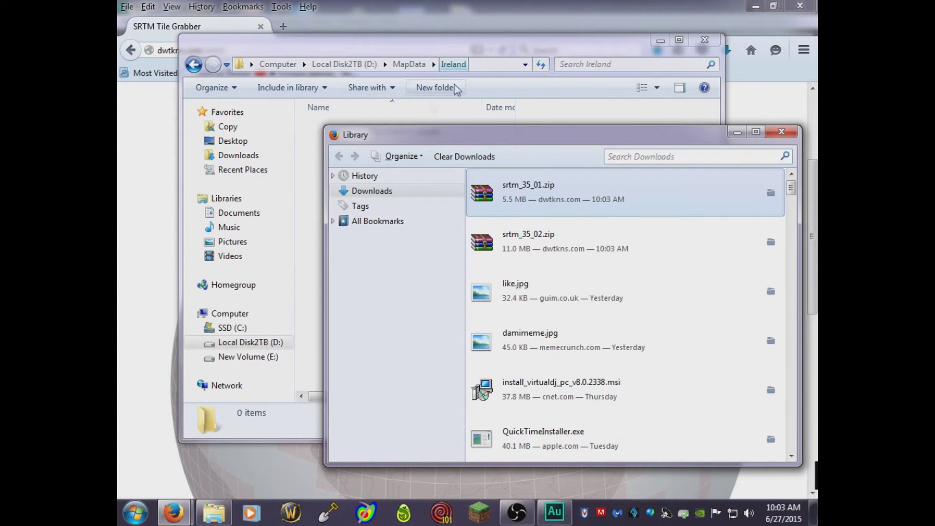
left_click_drag(508, 139, 531, 89)
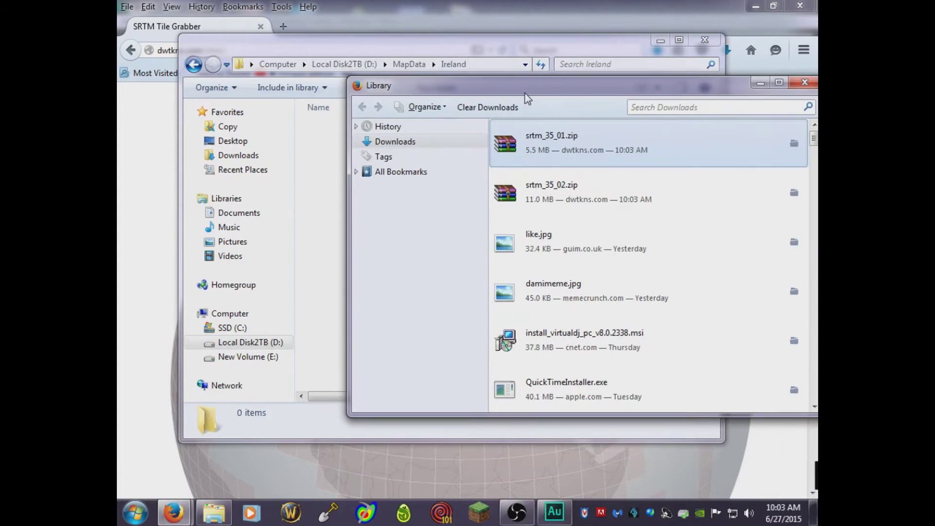
Extract the HDR, TFW and TIF files from srtm_35_01.zip into the MapData\Ireland folder, then close the archive.
left_click(577, 177)
left_click(574, 163)
double_click(575, 164)
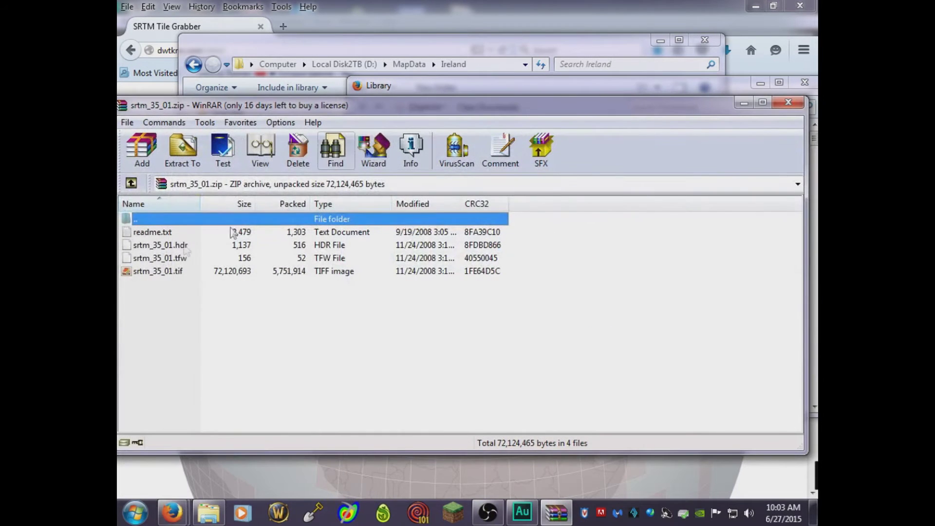
left_click_drag(458, 108, 696, 80)
left_click_drag(515, 304, 334, 214)
left_click(767, 73)
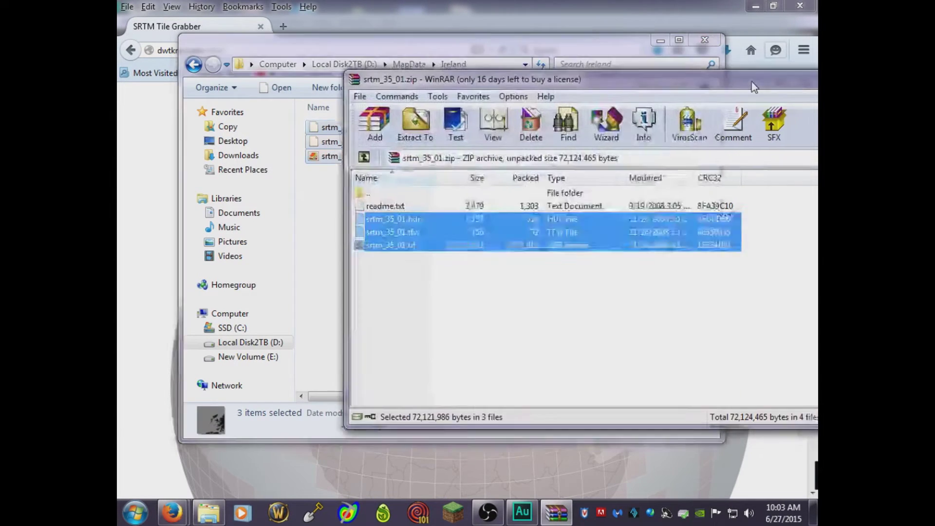
left_click_drag(768, 73, 603, 77)
left_click(796, 70)
Extract the HDR, TFW and TIF files from srtm_35_02.zip into the MapData\Ireland folder, then close the archive.
left_click_drag(751, 89, 692, 90)
double_click(600, 201)
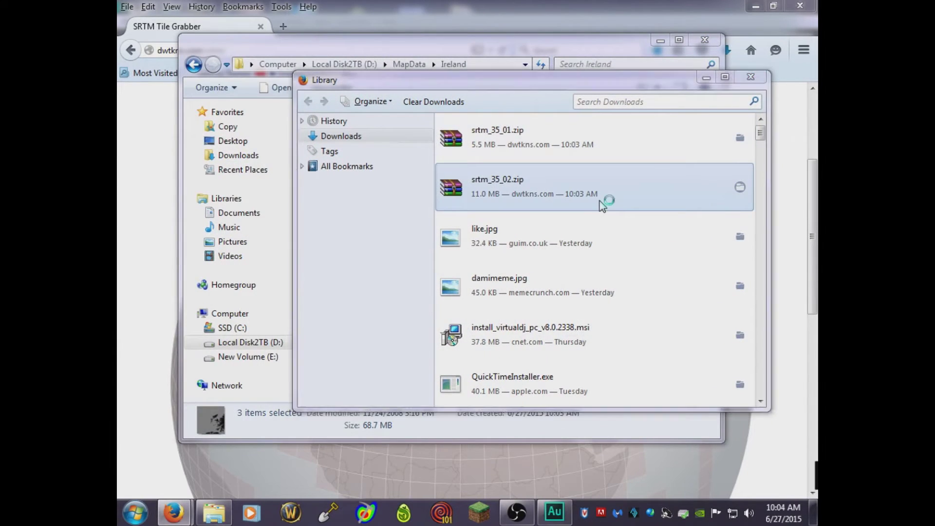
left_click_drag(489, 81, 701, 78)
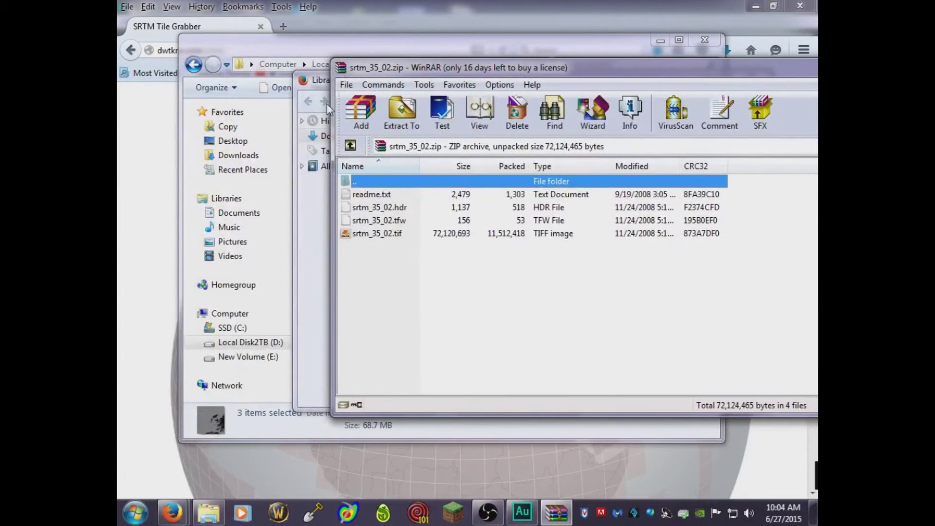
left_click(327, 87)
left_click(750, 71)
left_click_drag(488, 295, 315, 234)
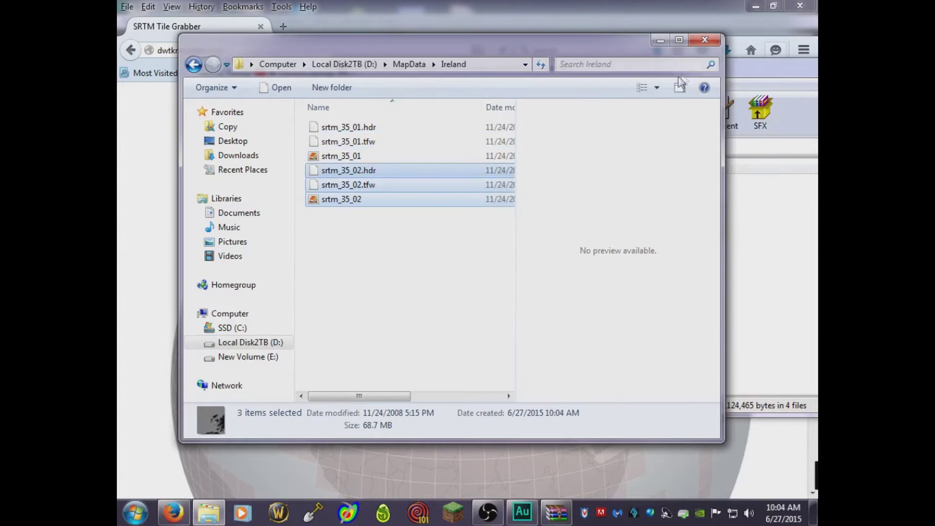
double_click(766, 73)
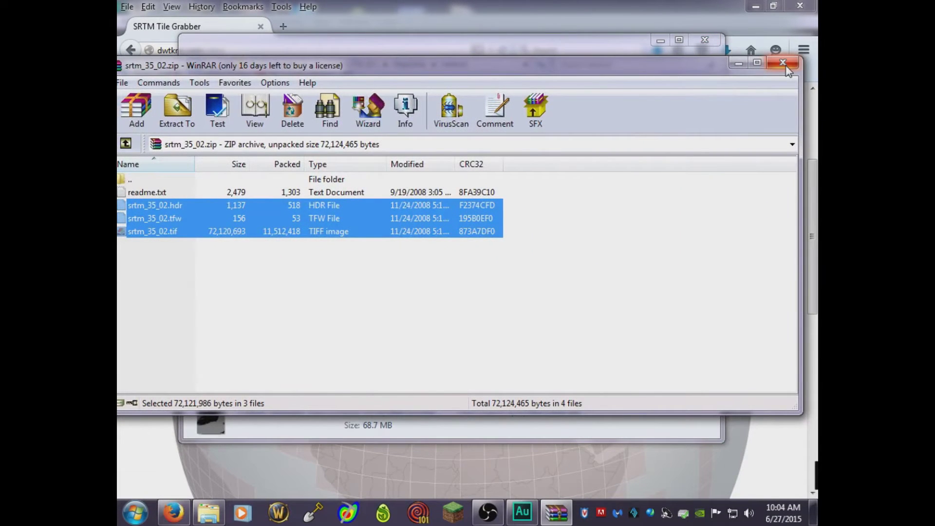
left_click(785, 65)
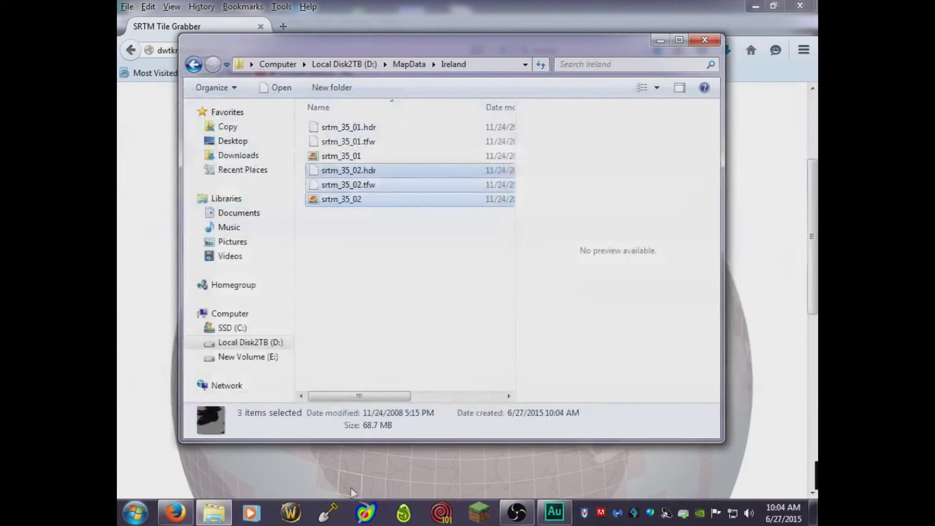
Launch MicroDEM and allow md64.exe to run despite its unverified publisher.
right_click(369, 520)
left_click(368, 521)
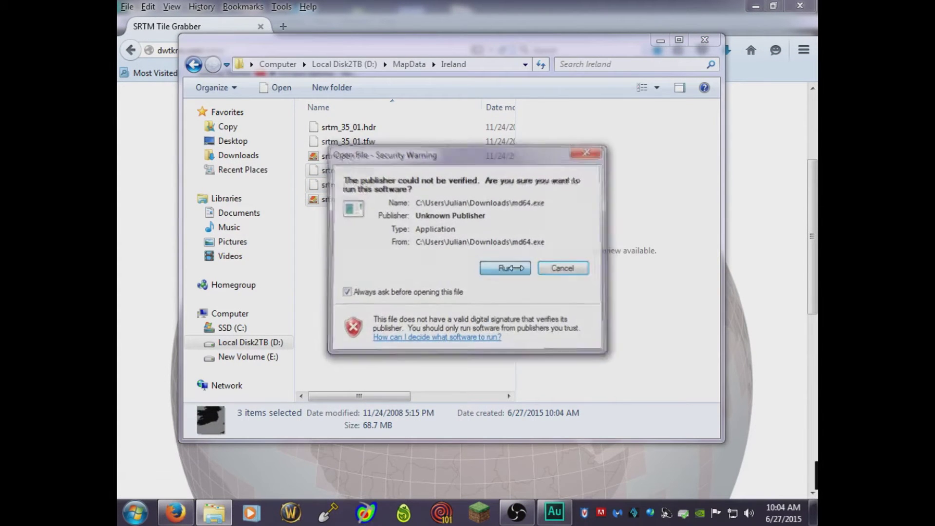
left_click(505, 268)
Open and merge the srtm_35_01 and srtm_35_02 DEMs from the MapData\Ireland folder.
left_click(127, 22)
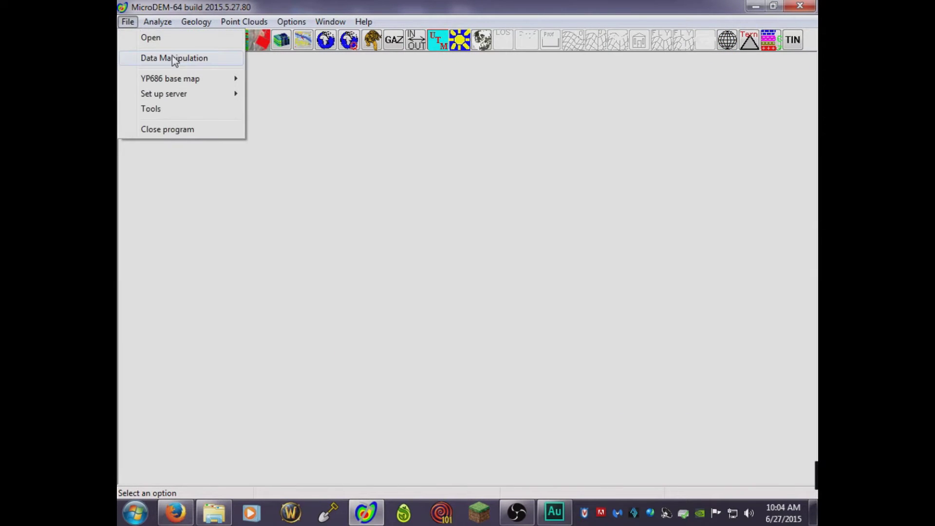
left_click(277, 86)
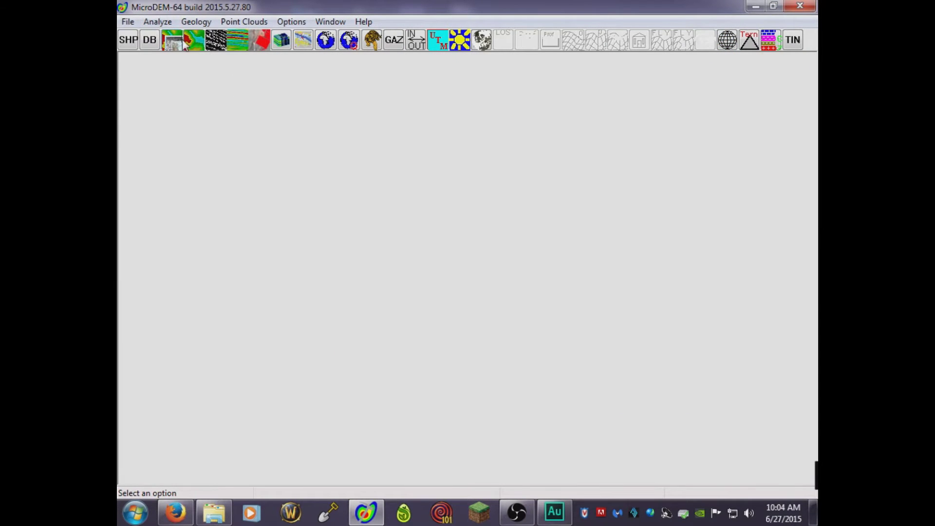
left_click(128, 22)
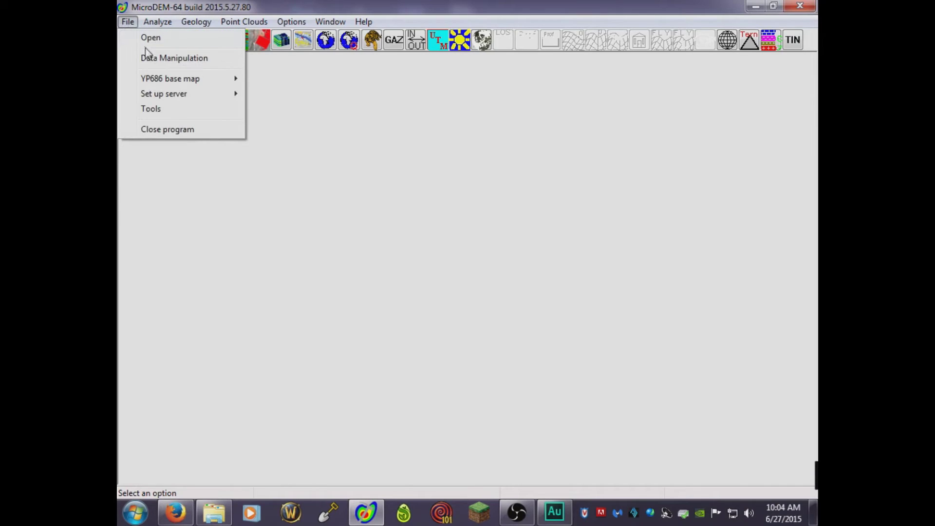
left_click(180, 42)
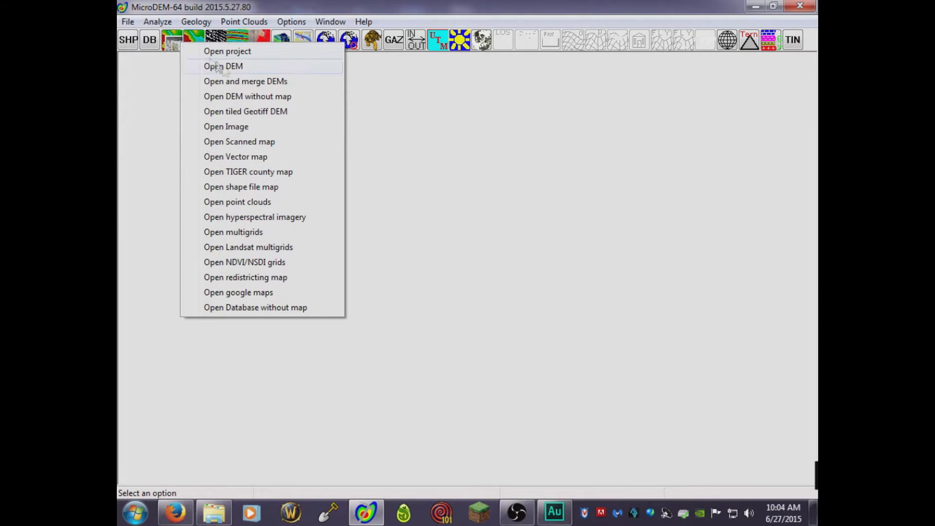
left_click(239, 82)
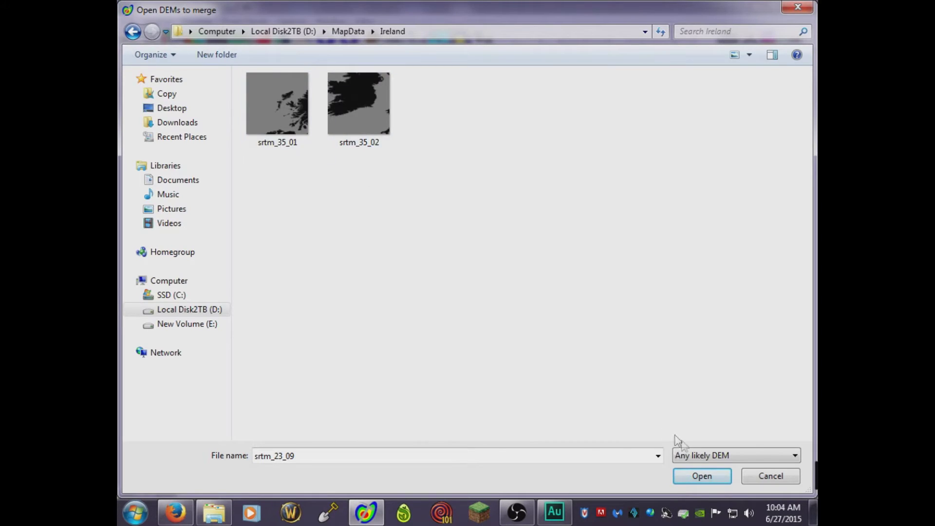
left_click_drag(443, 104, 254, 94)
left_click(694, 475)
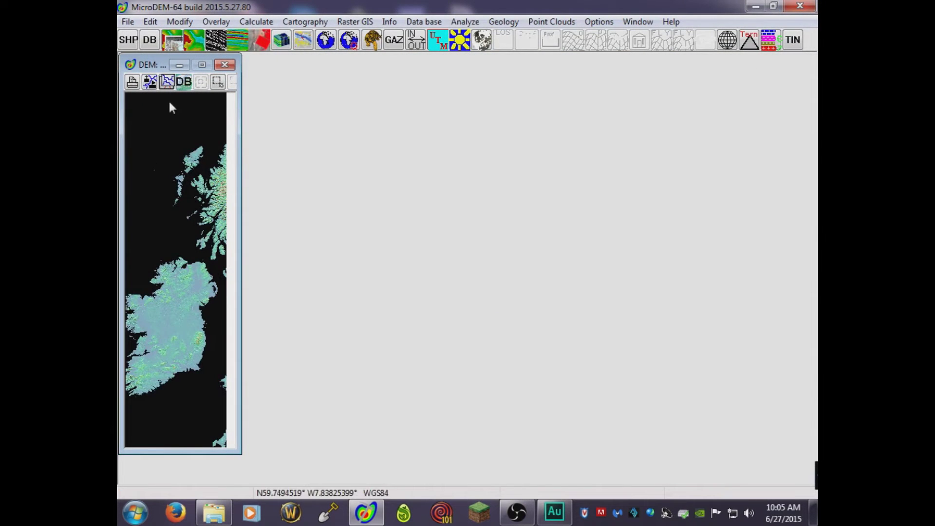
Subset the merged DEM map to a rectangle enclosing only Ireland, leaving out most of Scotland.
left_click(217, 82)
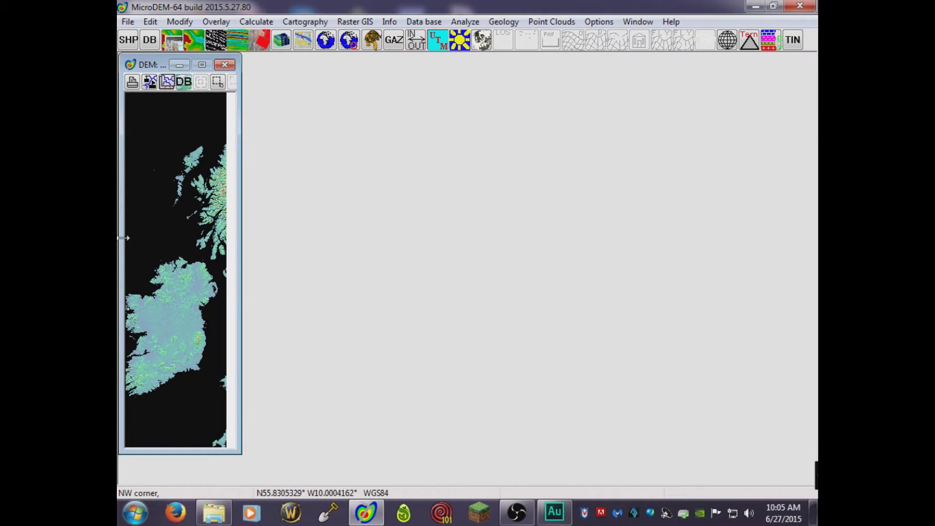
left_click_drag(126, 247, 219, 401)
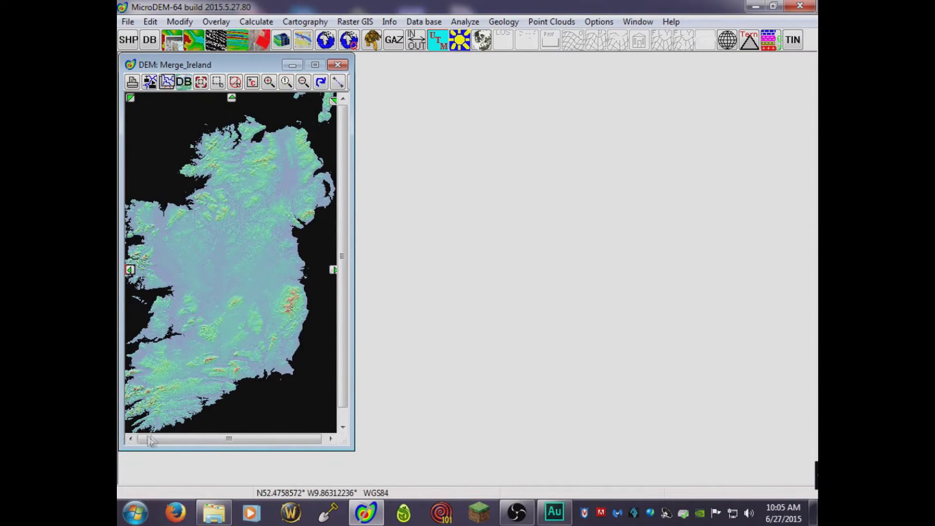
left_click(343, 426)
scroll(339, 319, "up", 1)
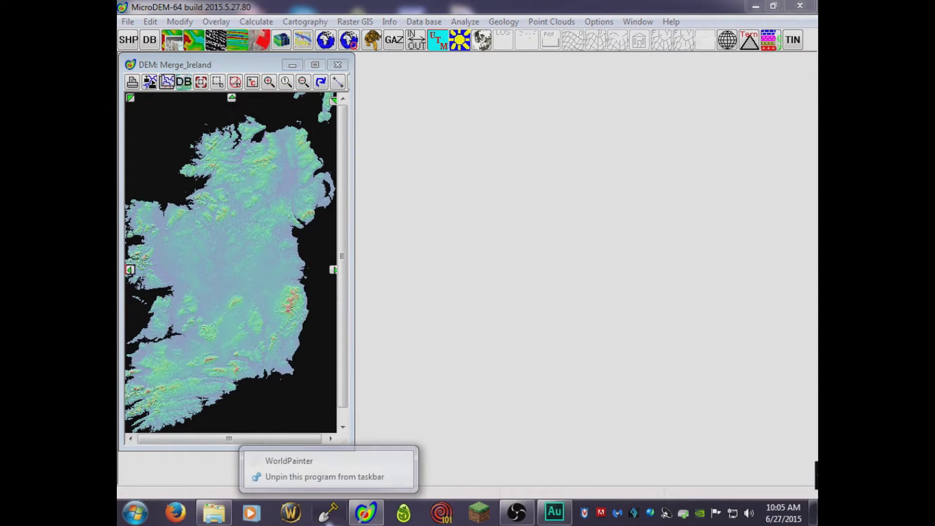
Change the Merge_Ireland map's elevation display colors to Gray scale (monochrome).
left_click(265, 297)
right_click(264, 297)
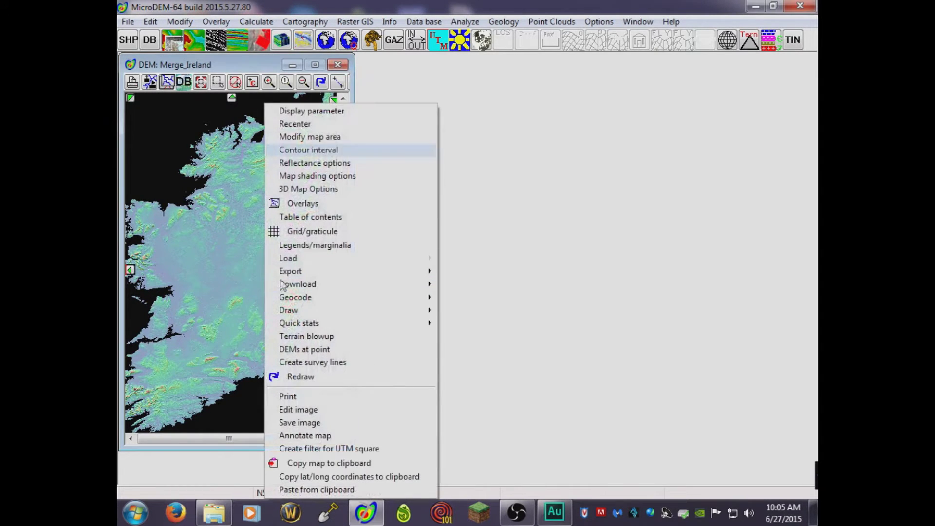
left_click(340, 112)
left_click(387, 116)
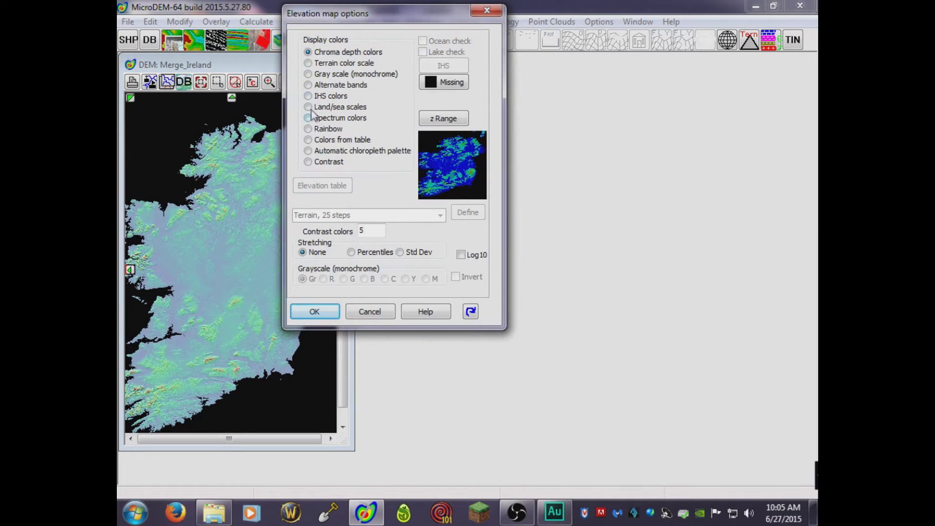
left_click(308, 74)
left_click(314, 311)
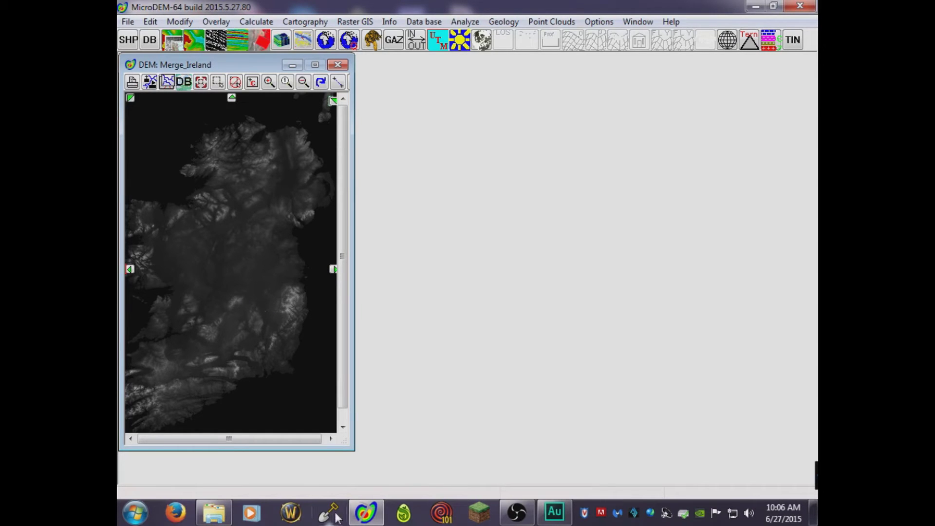
Save the grayscale map image as a BMP named Ireland in the MapData\Ireland folder.
right_click(185, 189)
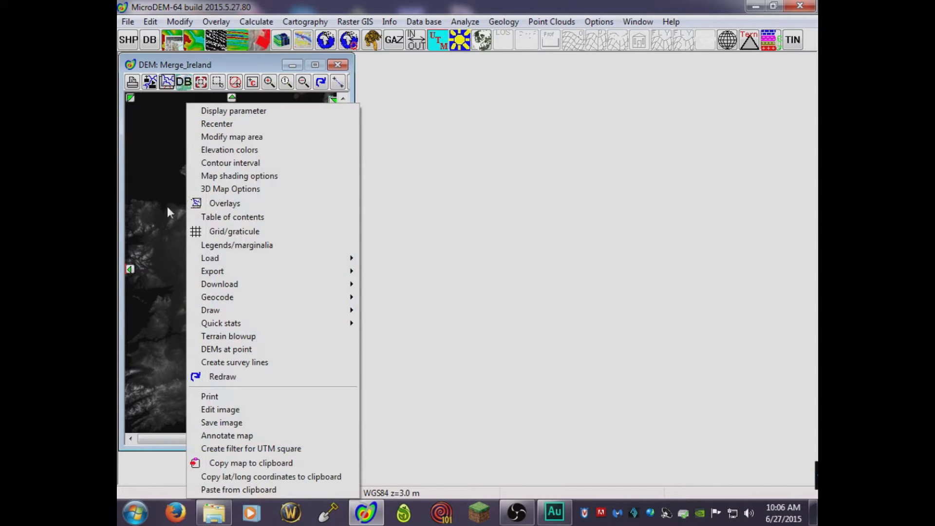
left_click(168, 206)
left_click(128, 21)
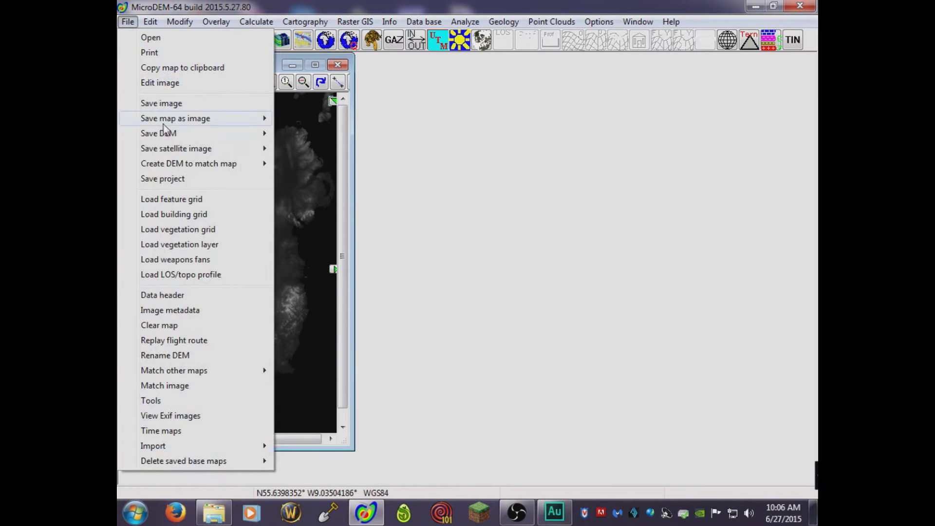
mouse_move(173, 132)
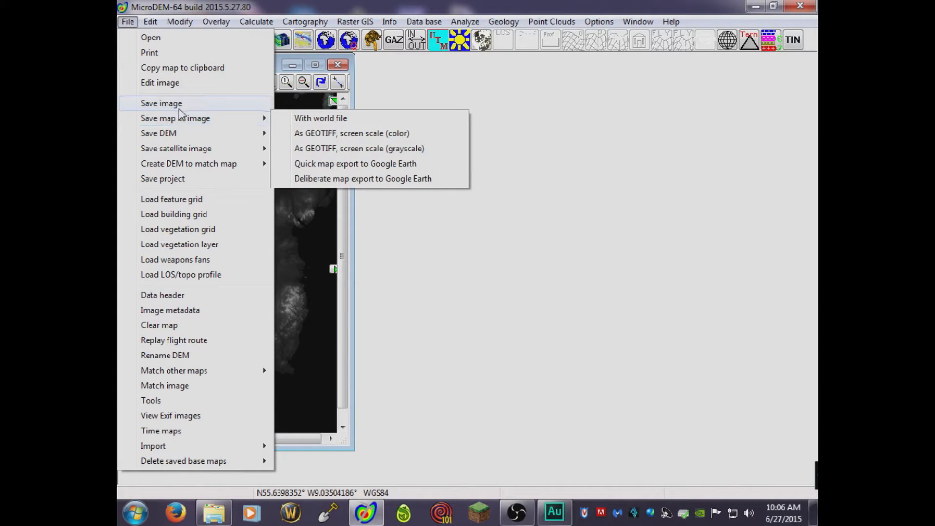
left_click(178, 104)
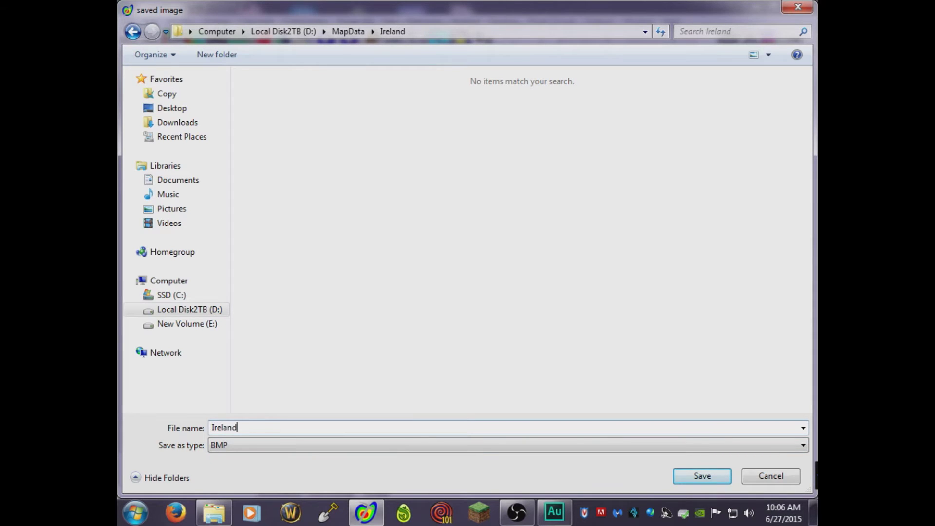
key("Return")
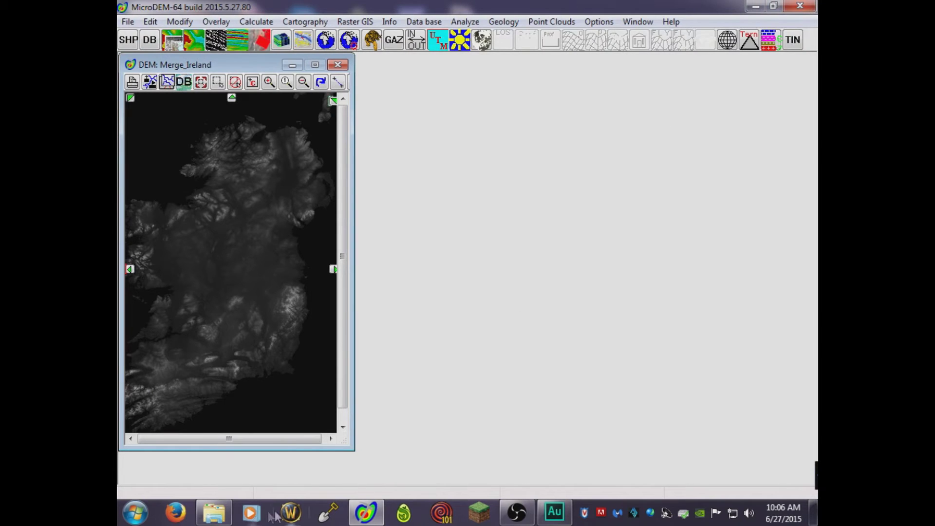
Launch WorldPainter and close MicroDEM.
left_click(290, 512)
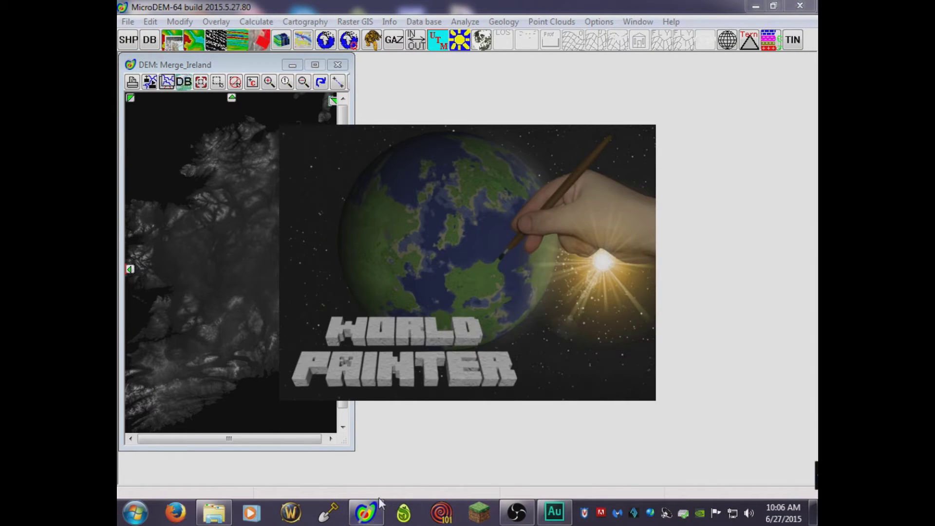
mouse_move(386, 514)
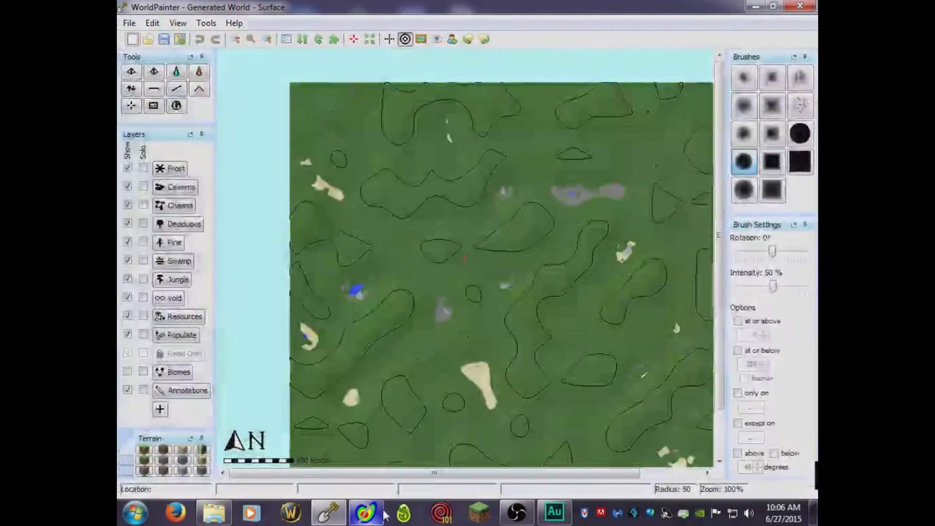
right_click(364, 514)
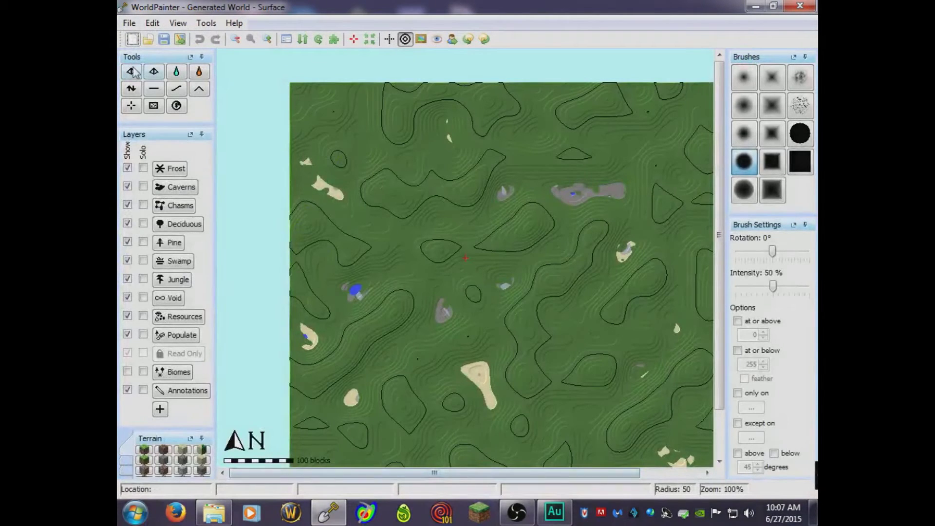
Start a height map import in WorldPainter and choose Ireland.bmp from the MapData\Ireland folder as the source image.
left_click(129, 23)
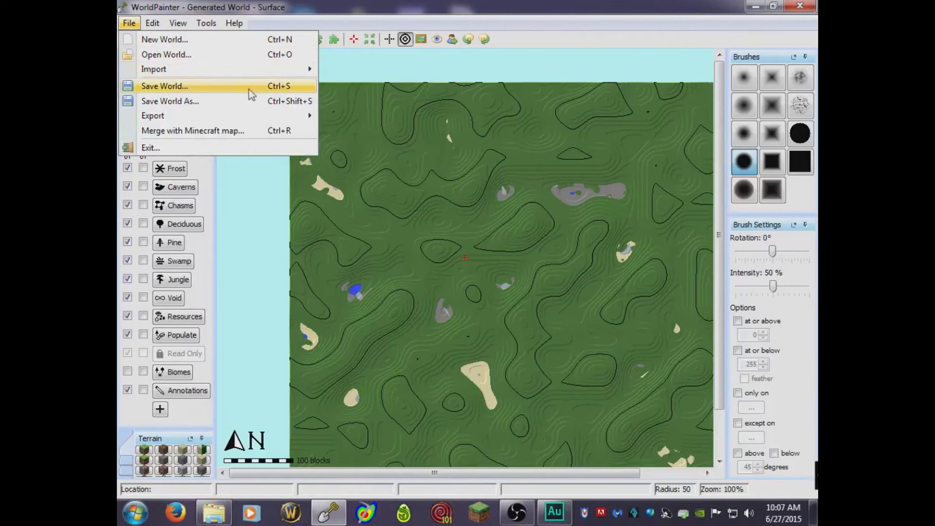
mouse_move(282, 71)
left_click(352, 86)
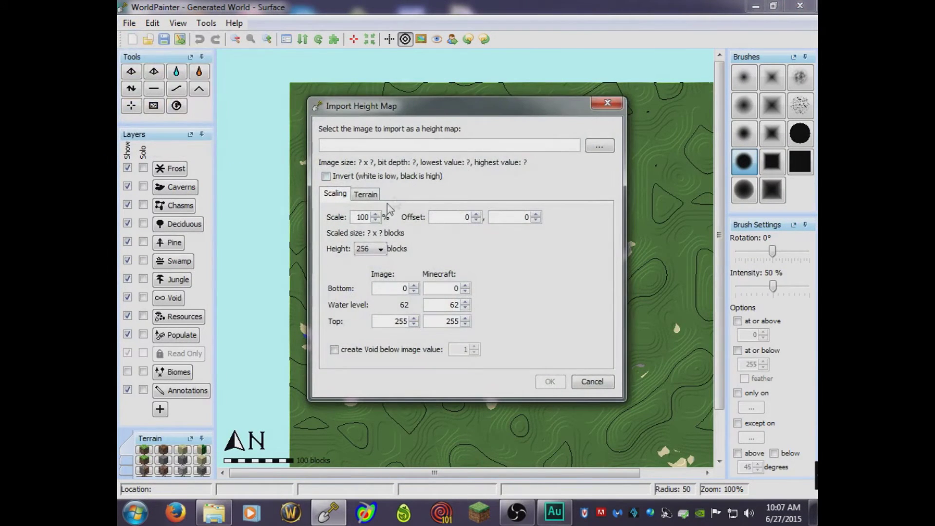
left_click(599, 146)
left_click(338, 154)
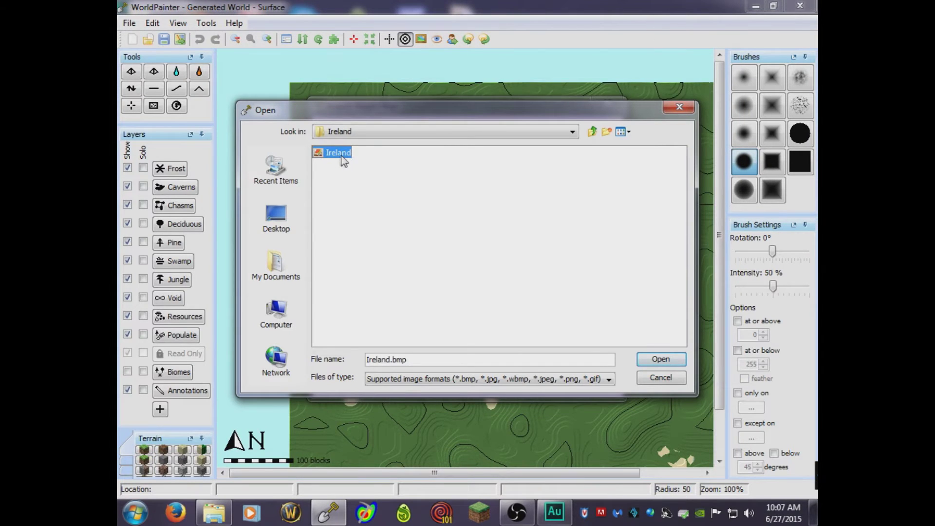
key("Return")
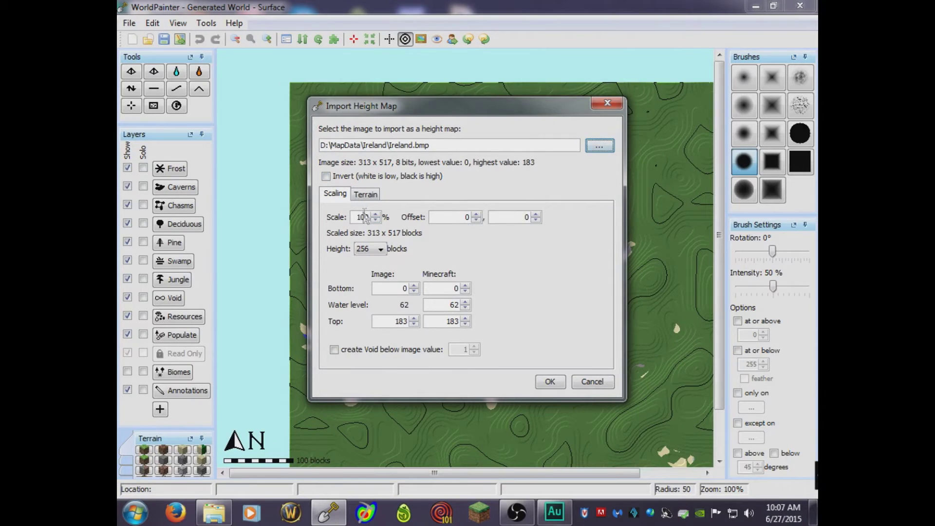
Set the height map's scale to 999% and its Minecraft water level to 4.
double_click(363, 216)
type("999")
double_click(454, 304)
type("4")
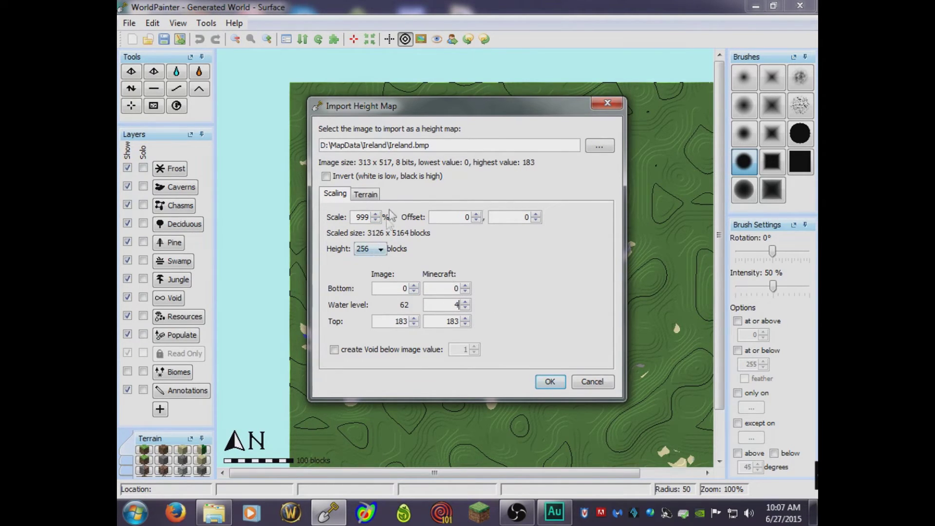
Delete the Rock layer at level 159 from the import's terrain settings and import the height map.
left_click(365, 194)
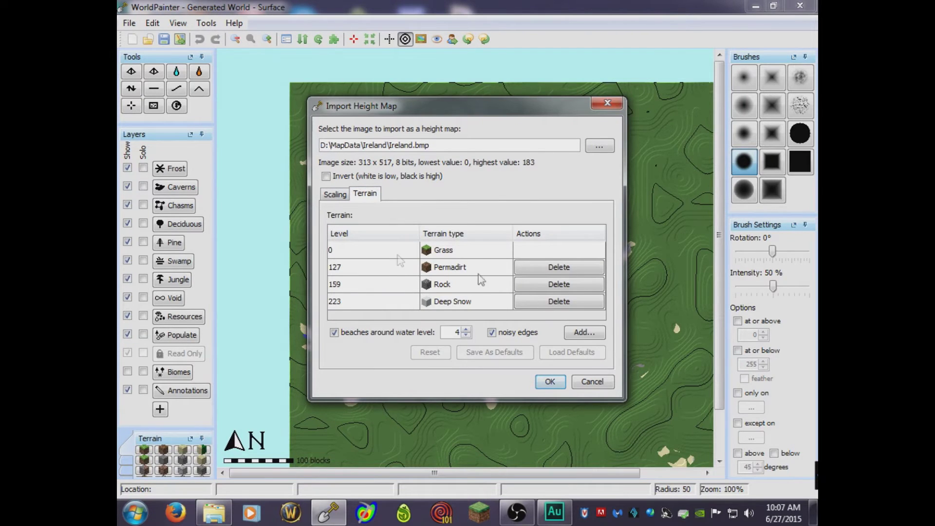
left_click(336, 195)
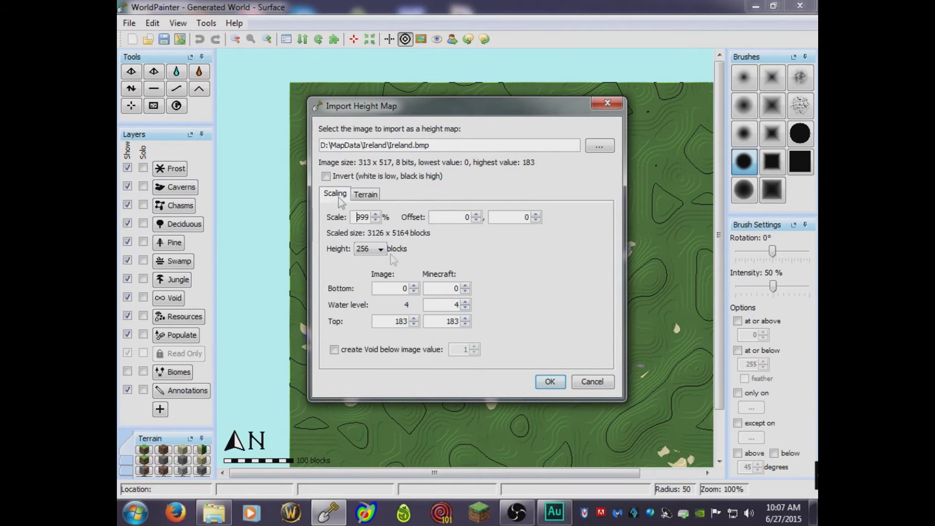
left_click(367, 196)
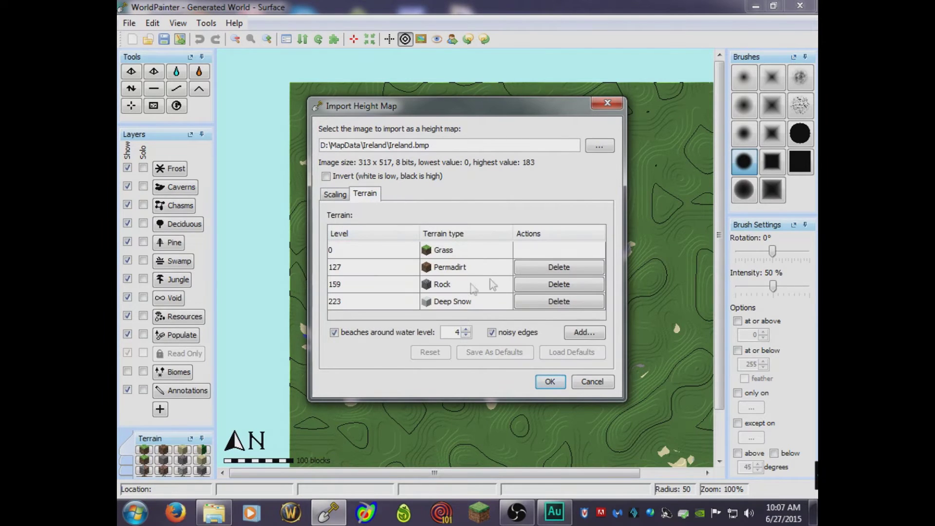
left_click(546, 291)
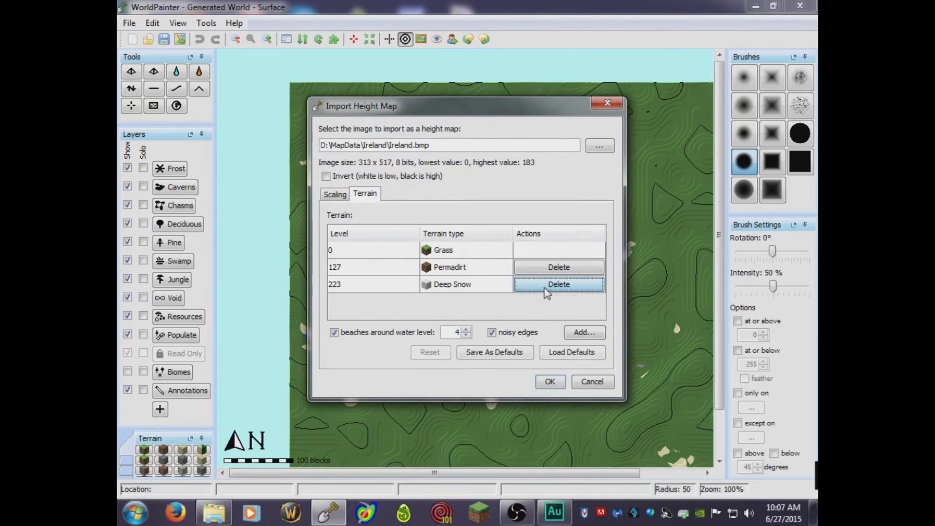
left_click(335, 194)
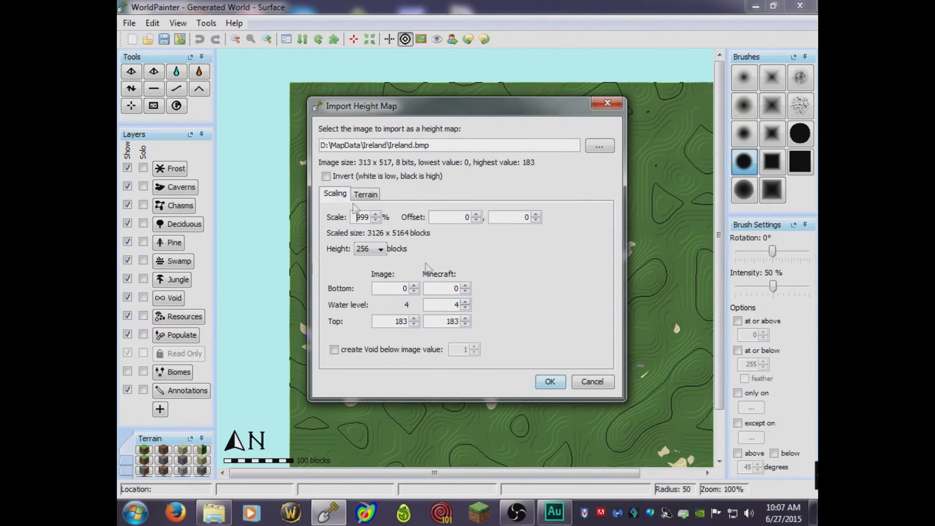
left_click(554, 382)
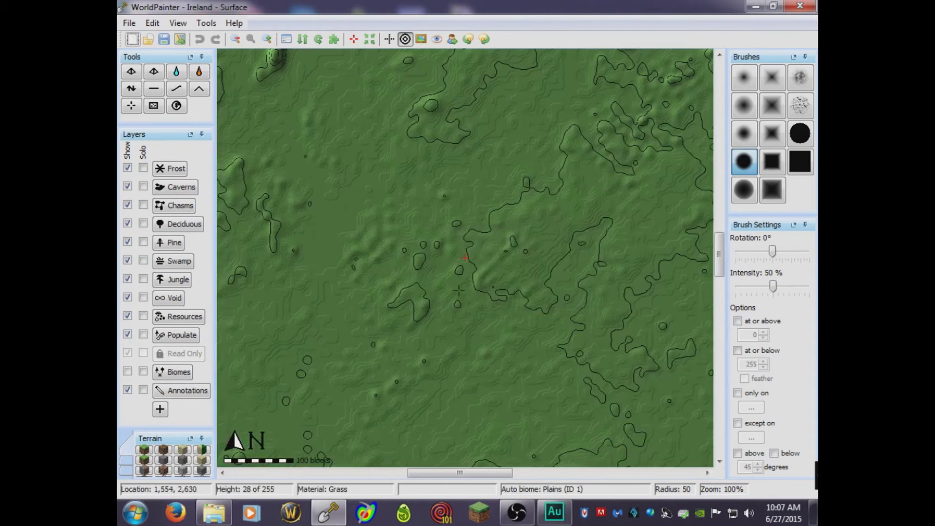
Examine the imported Ireland world as a whole, and its west coast terrain up close.
left_click(236, 39)
left_click(237, 39)
left_click(236, 39)
left_click(236, 39)
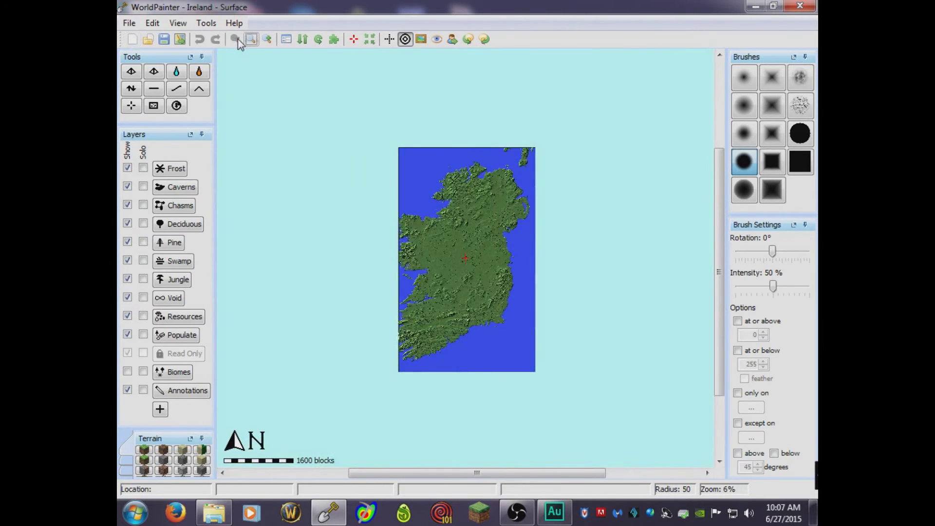
left_click(267, 39)
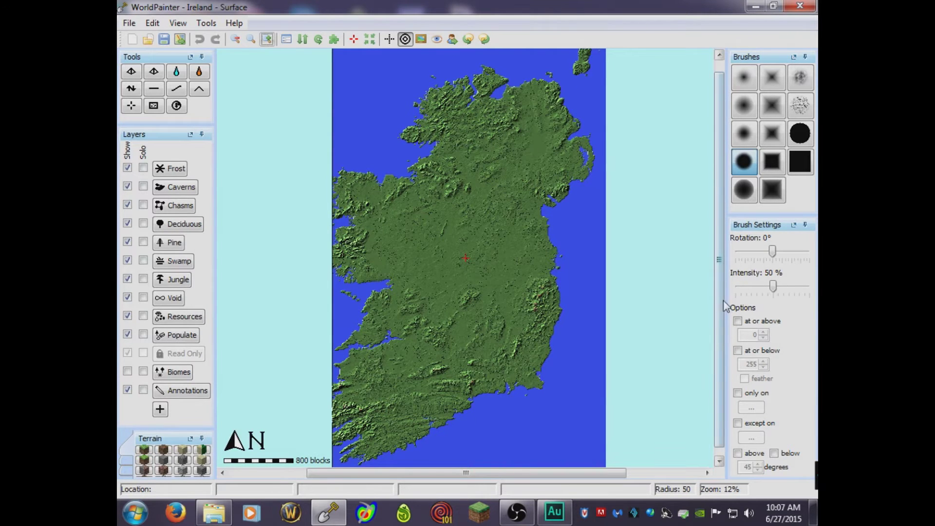
left_click_drag(583, 472, 505, 472)
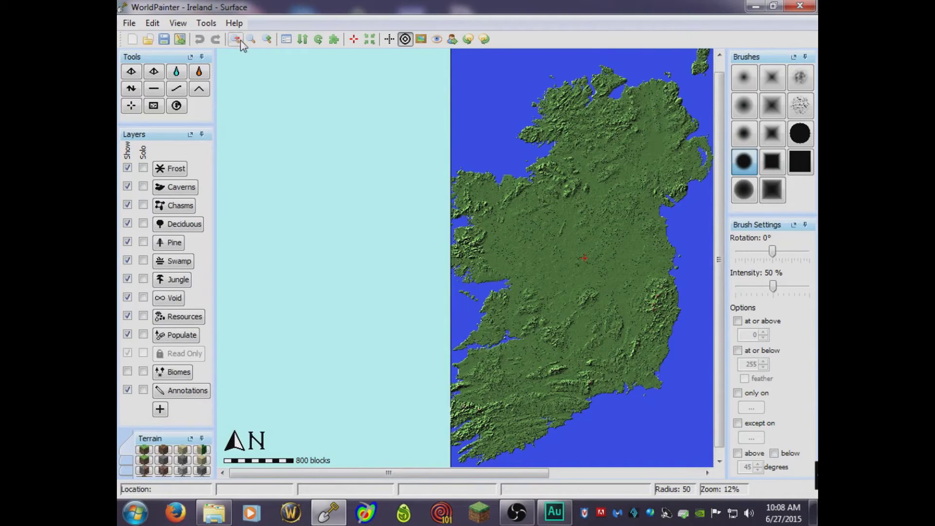
left_click(267, 39)
left_click(267, 39)
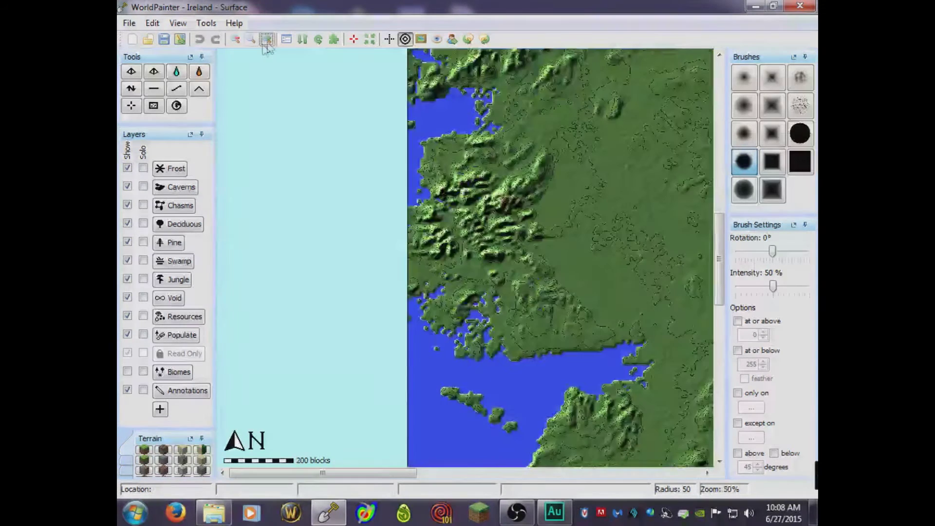
Save the world as Ireland.world in the Ireland folder.
left_click(235, 39)
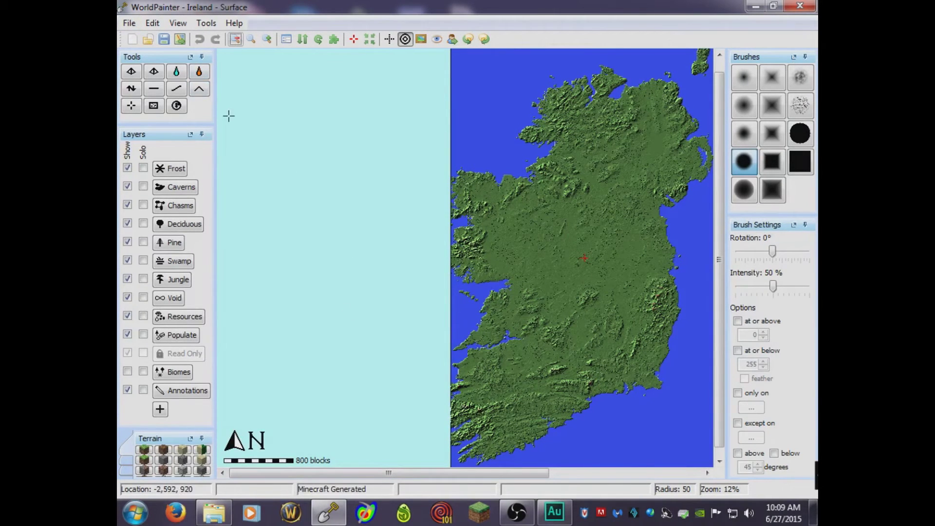
left_click(129, 23)
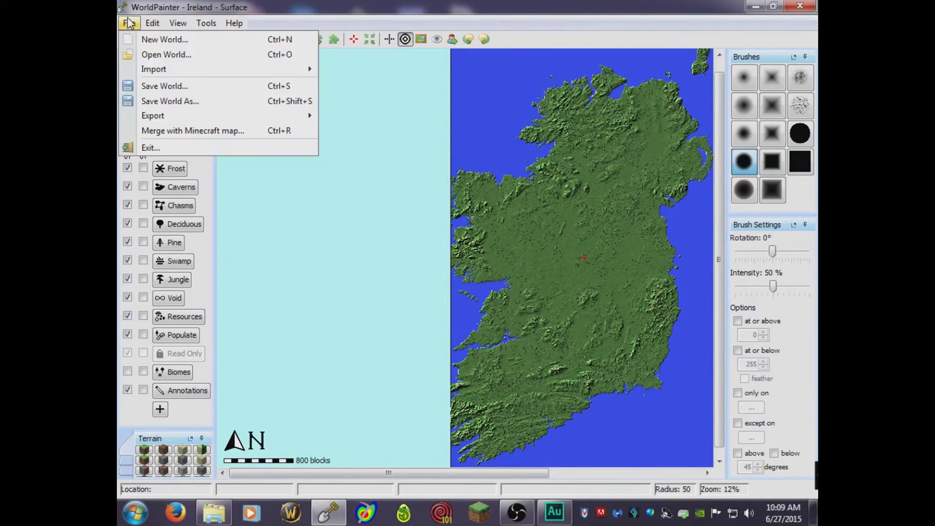
left_click(176, 87)
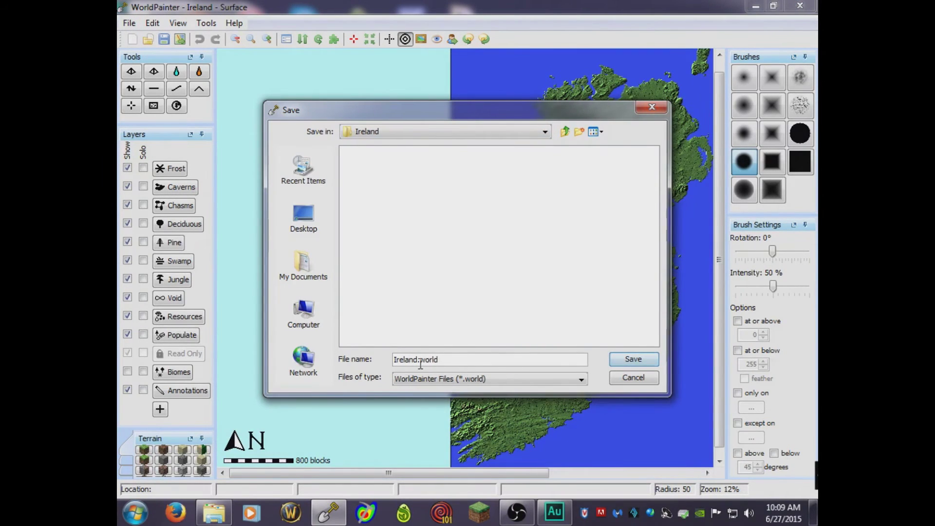
left_click(630, 360)
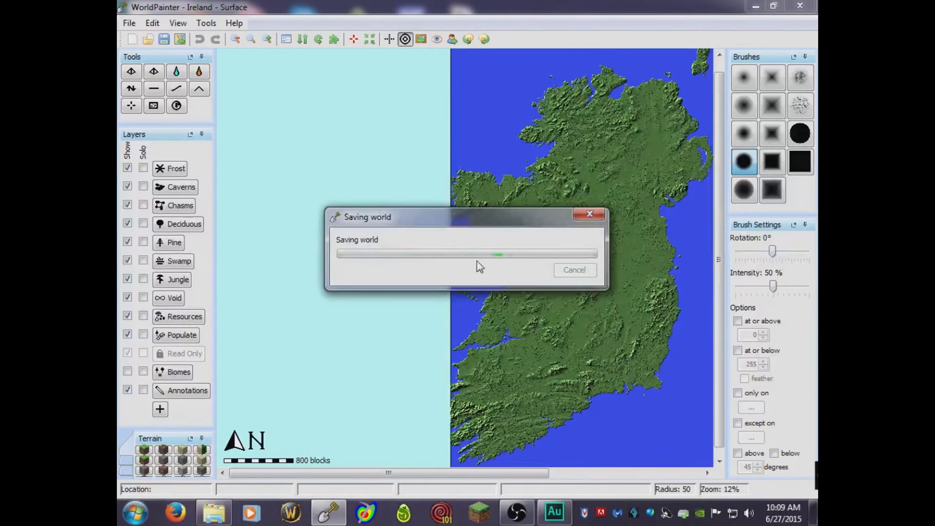
left_click(453, 270)
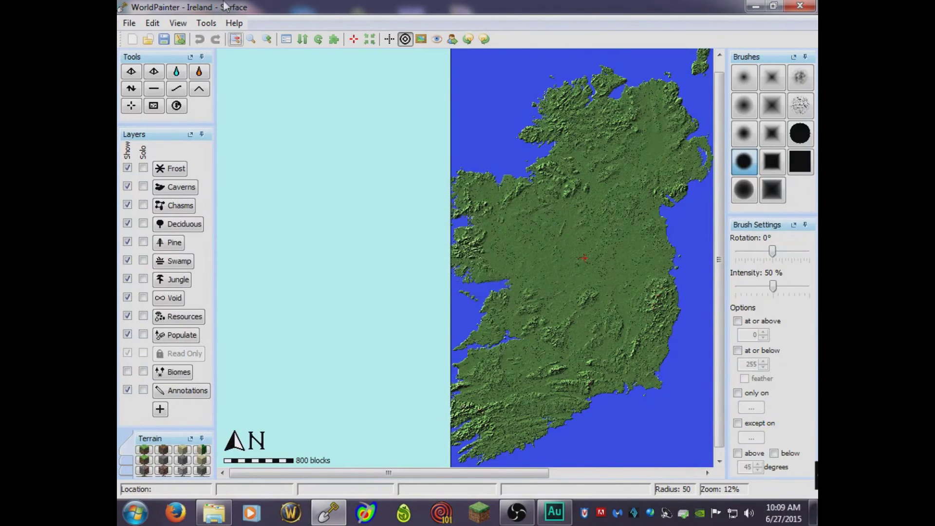
Review the general, caverns, resources and other layer export settings, and export Ireland as a new Minecraft 1.8 map.
left_click(129, 23)
mouse_move(276, 119)
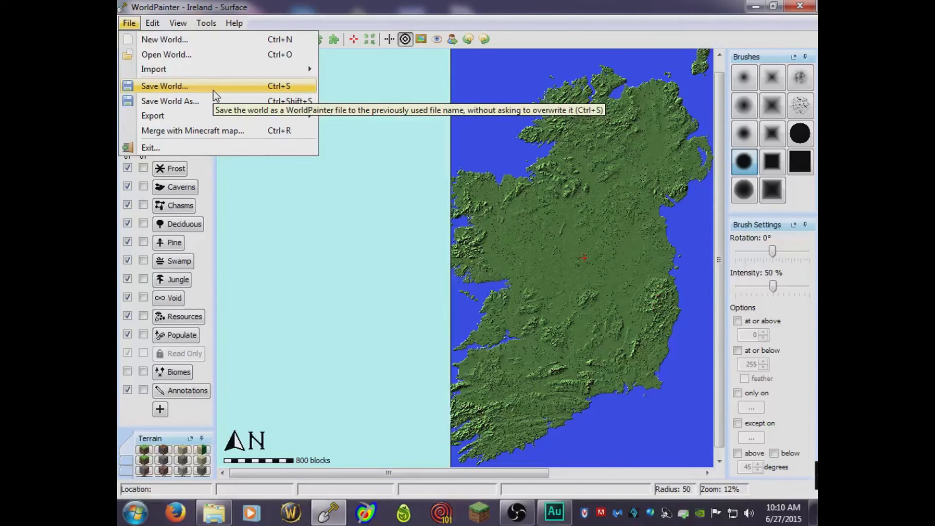
mouse_move(203, 120)
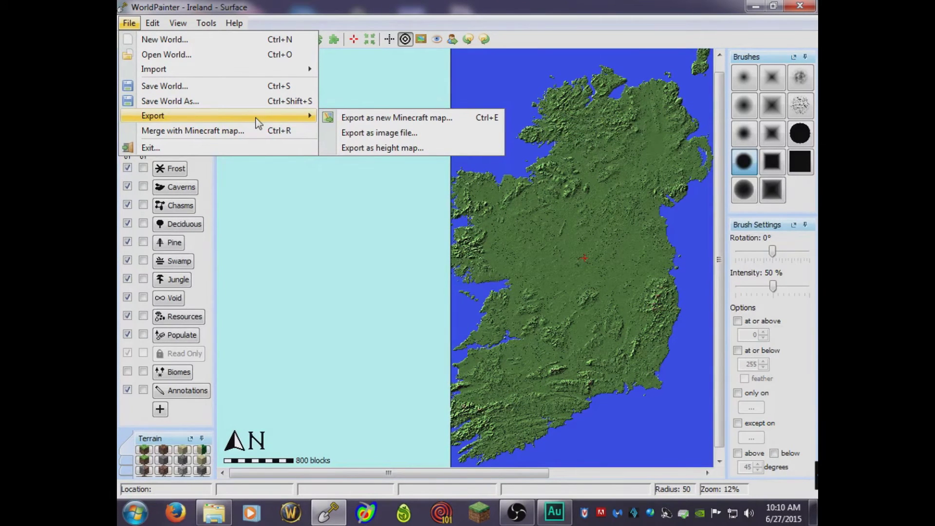
left_click(340, 122)
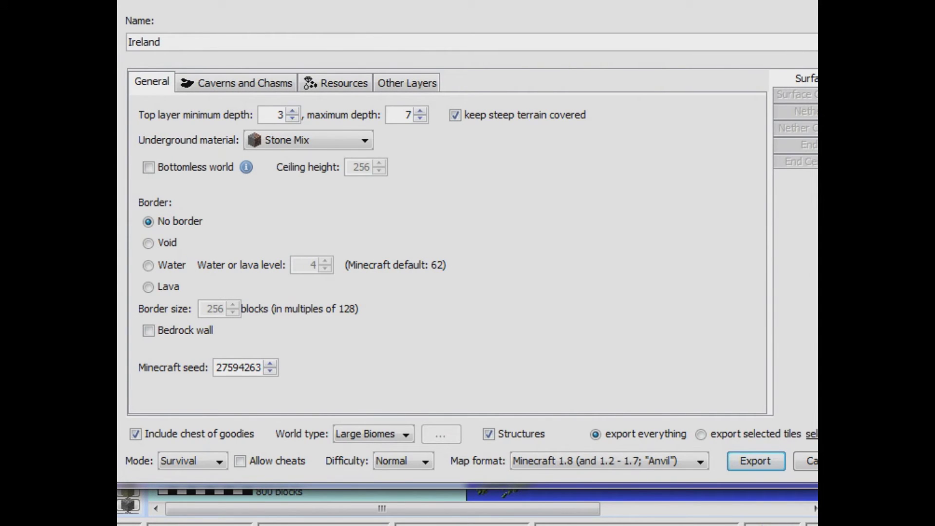
left_click(273, 84)
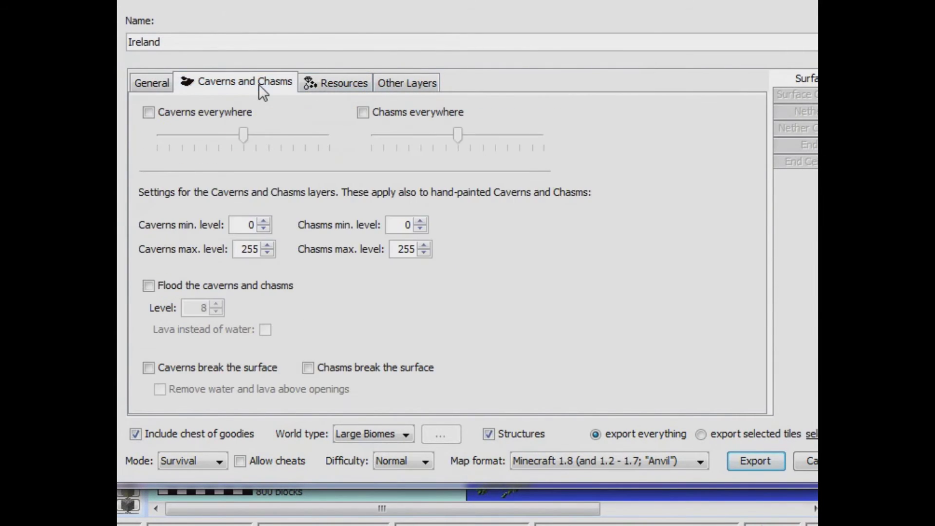
left_click(400, 83)
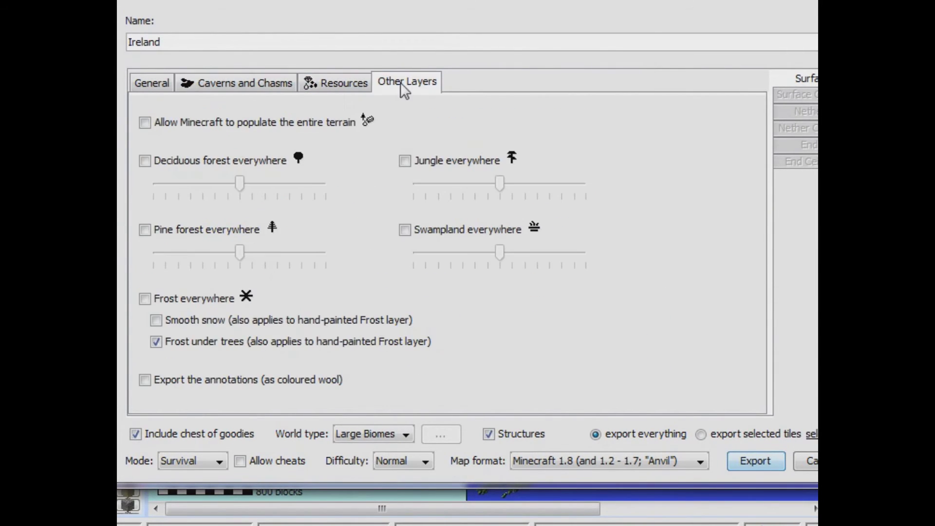
left_click(339, 77)
left_click(228, 86)
left_click(165, 85)
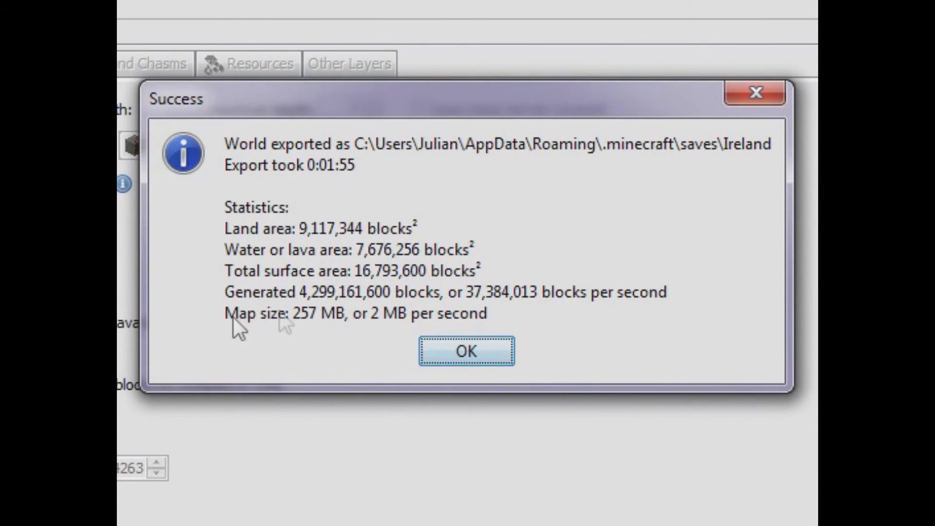
left_click(438, 358)
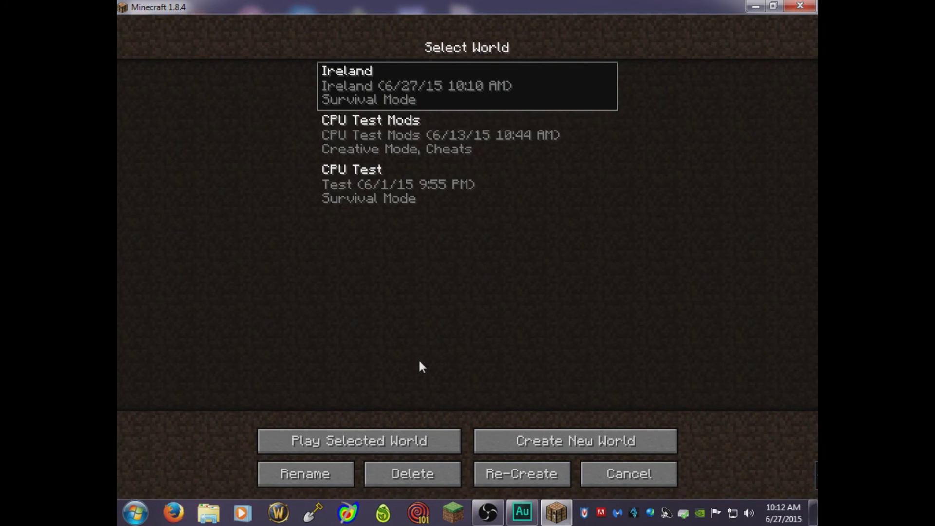
Switch to Minecraft, play the Ireland world and look around the terrain at the spawn point.
left_click(395, 441)
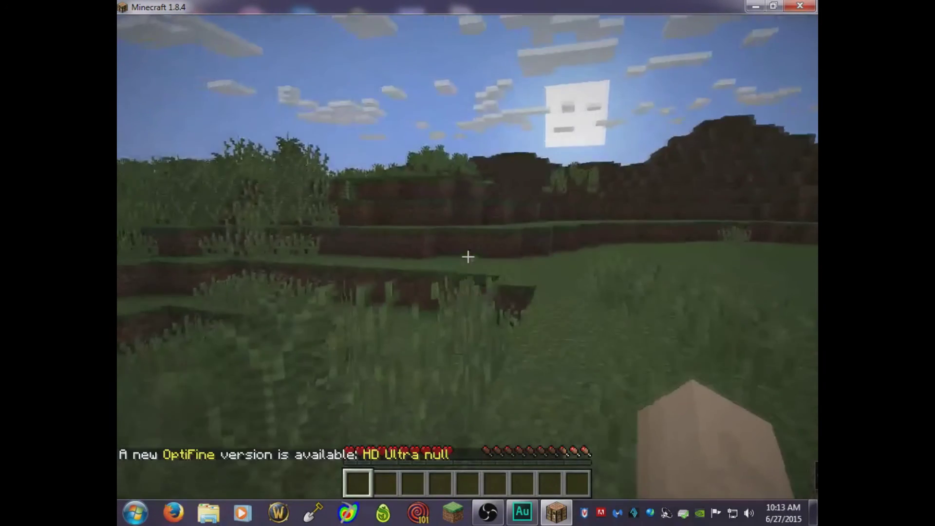
key("w")
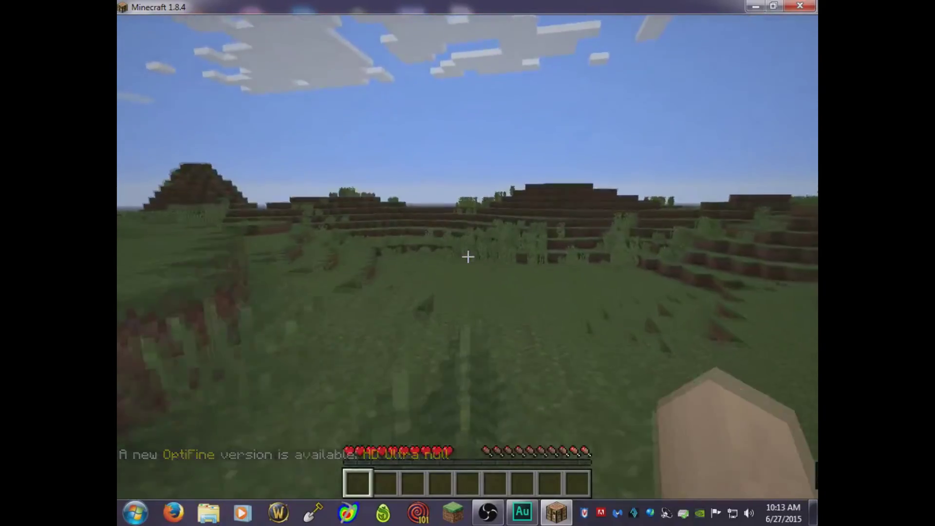
key("w")
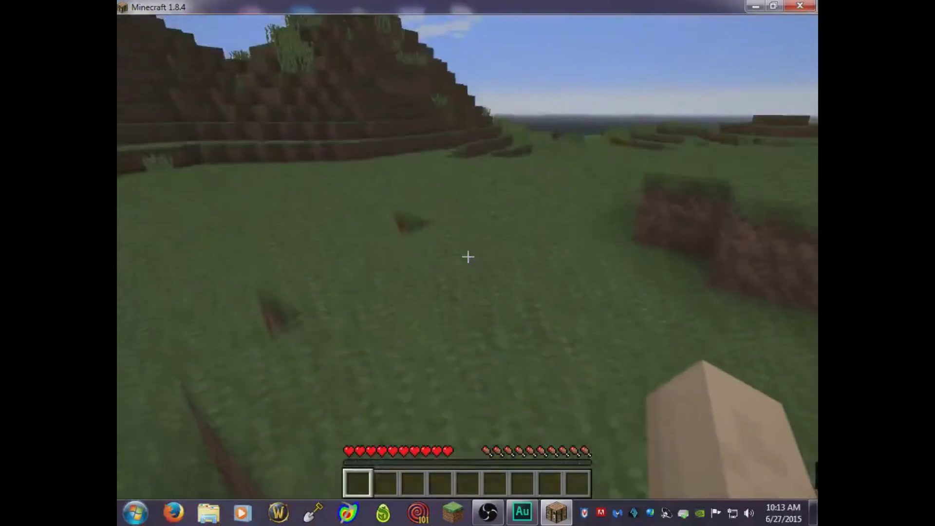
Try to switch to creative mode with the command /gamemode 1.
key("slash")
type("g")
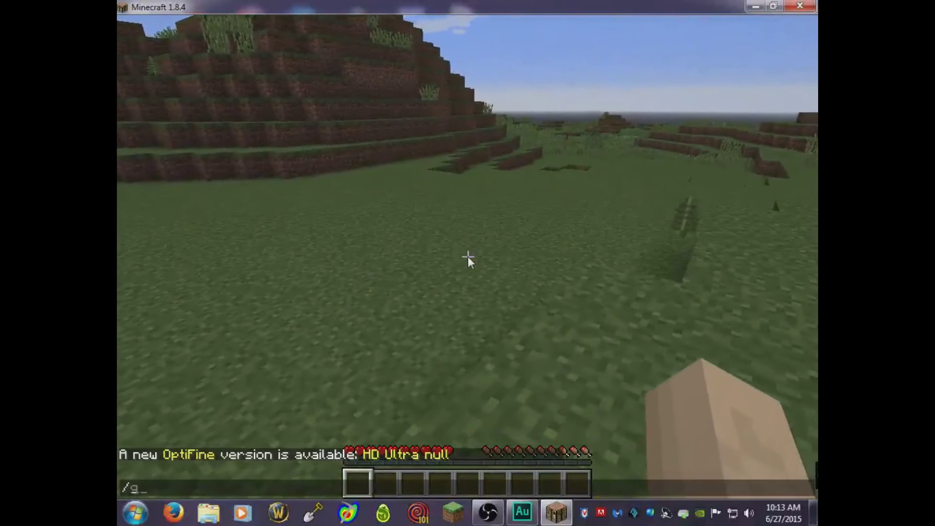
type("amemode 1")
key("Return")
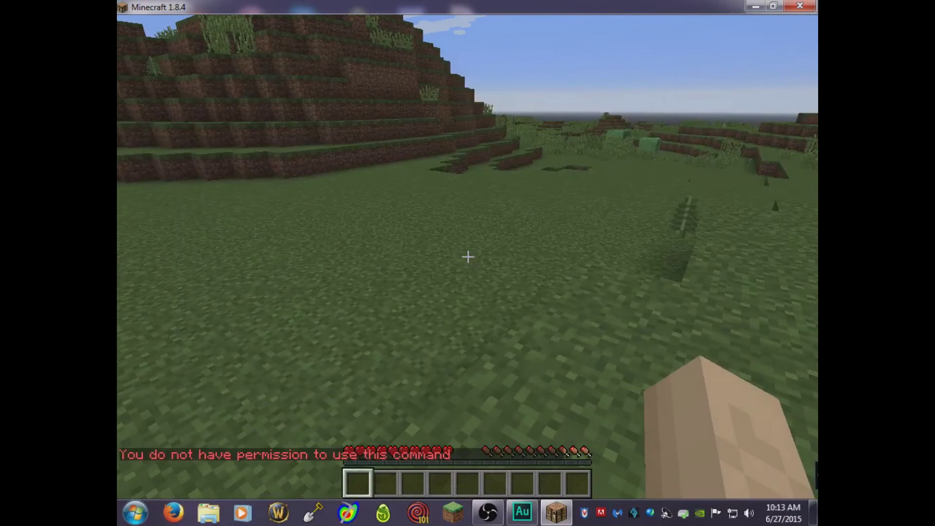
Open the world to LAN with cheats allowed for the session.
key("Escape")
left_click(506, 257)
left_click(556, 170)
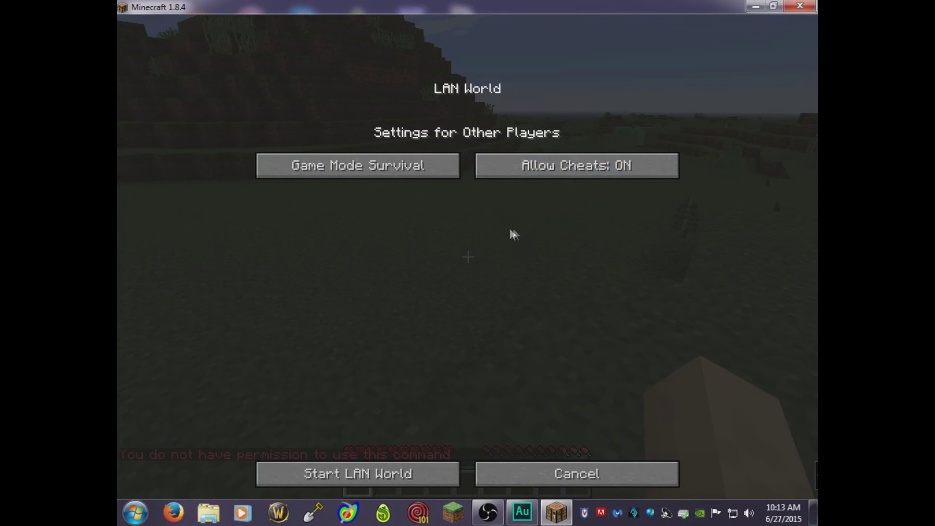
left_click(365, 473)
Run the command /gamemode 1 again to change the player to creative mode.
key("slash")
key("Up")
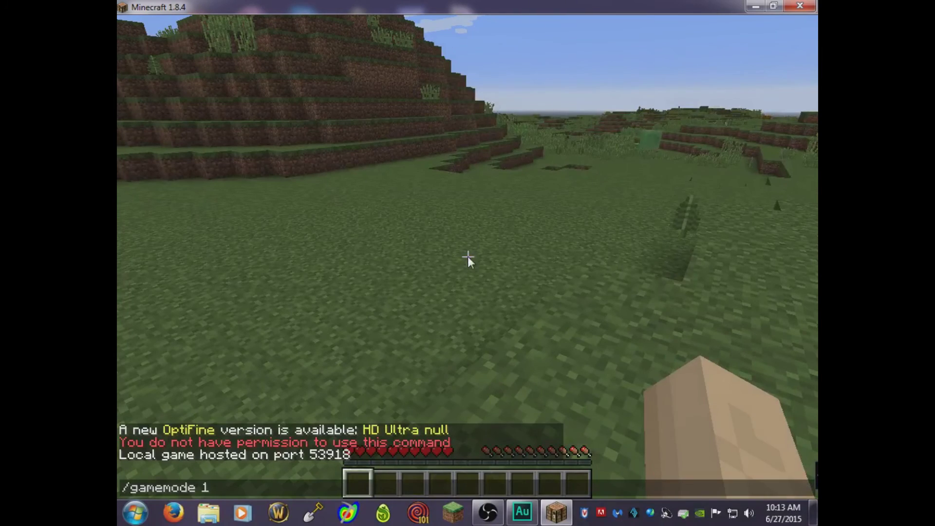
key("Return")
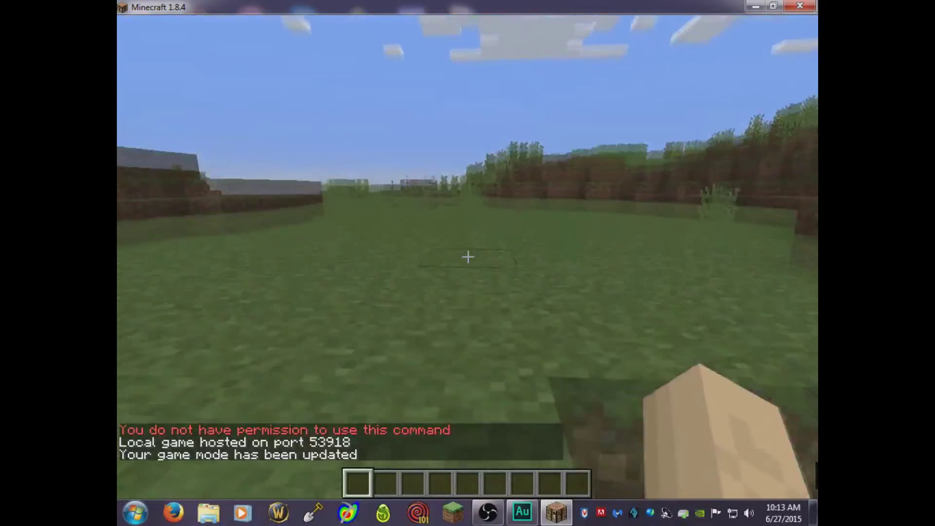
Examine the terrain around the spawn point from the air and near the ground, with the debug coordinates shown.
key("F3")
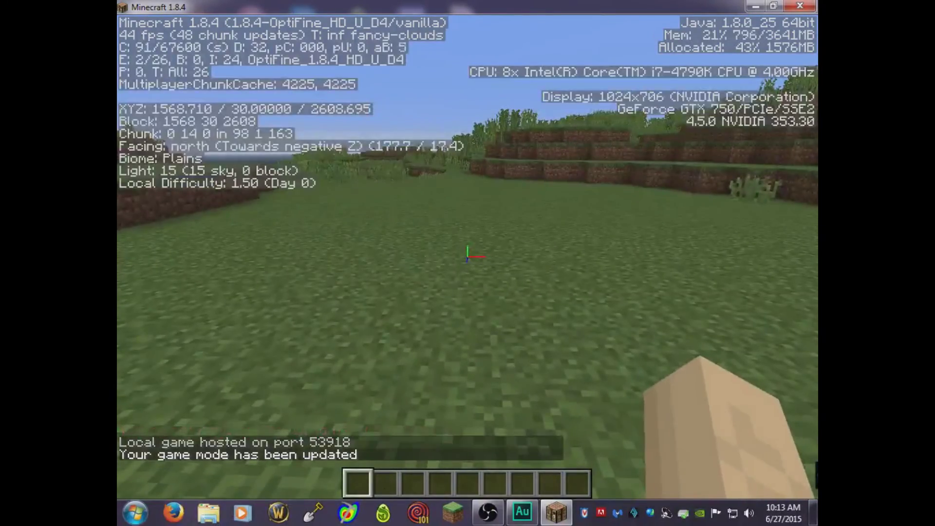
key("space")
key("F3")
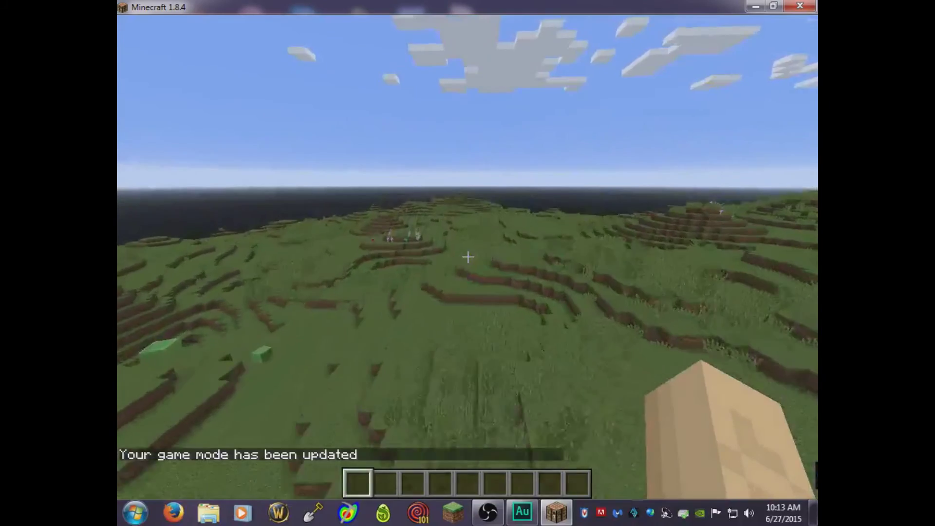
key("F3")
key("F3")
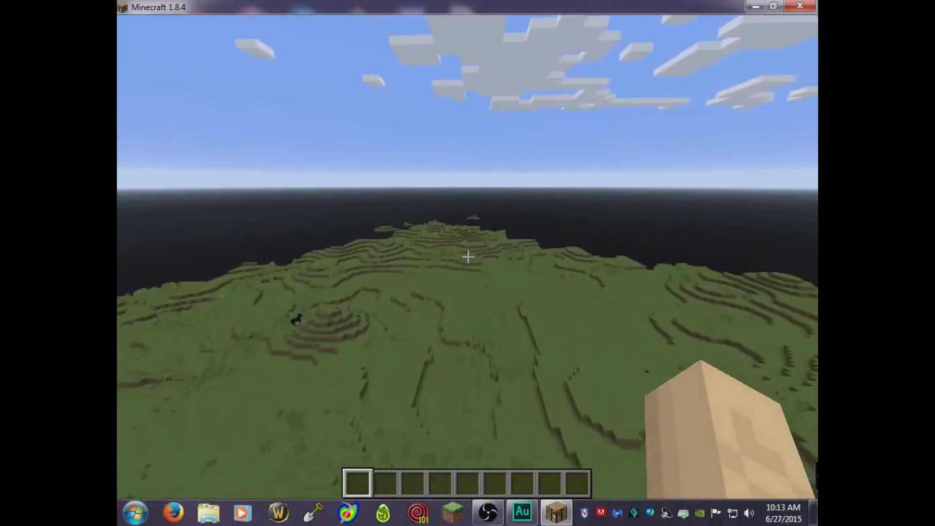
key("F3")
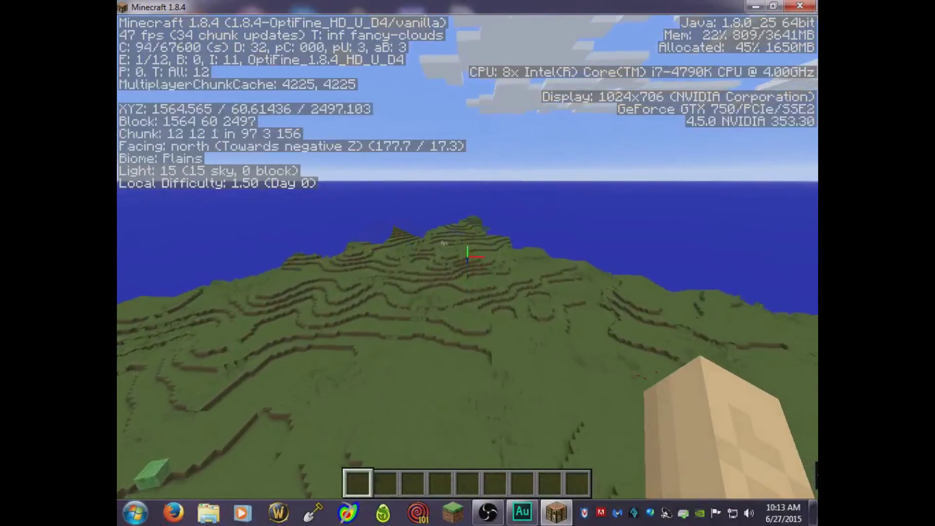
key("w")
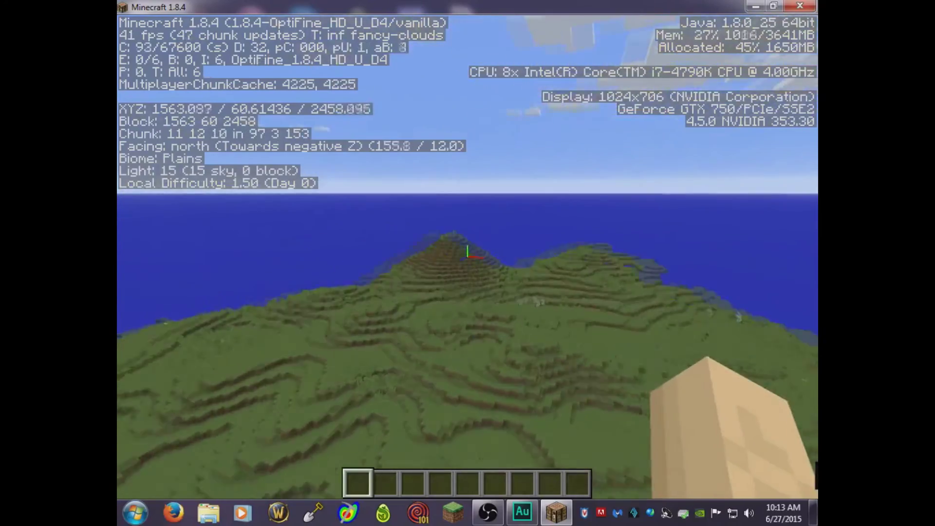
key("w")
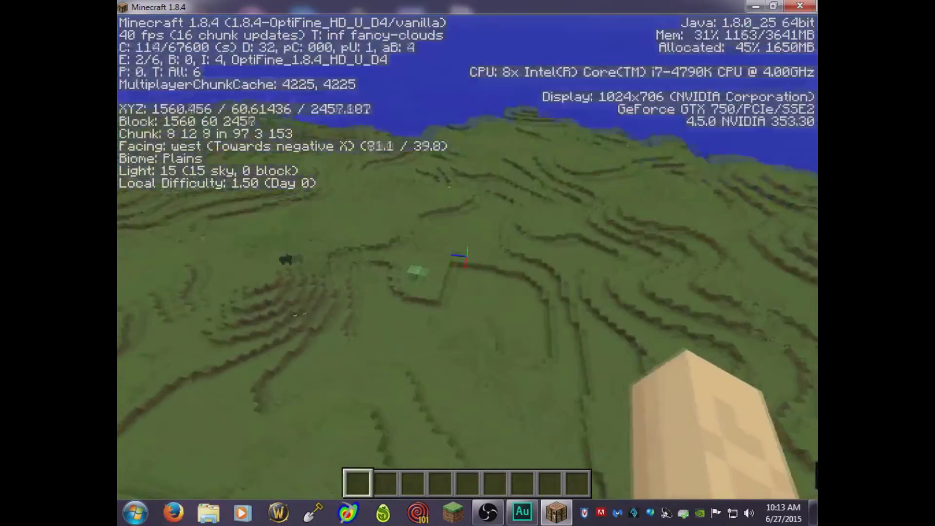
key("w")
key("space")
key("space")
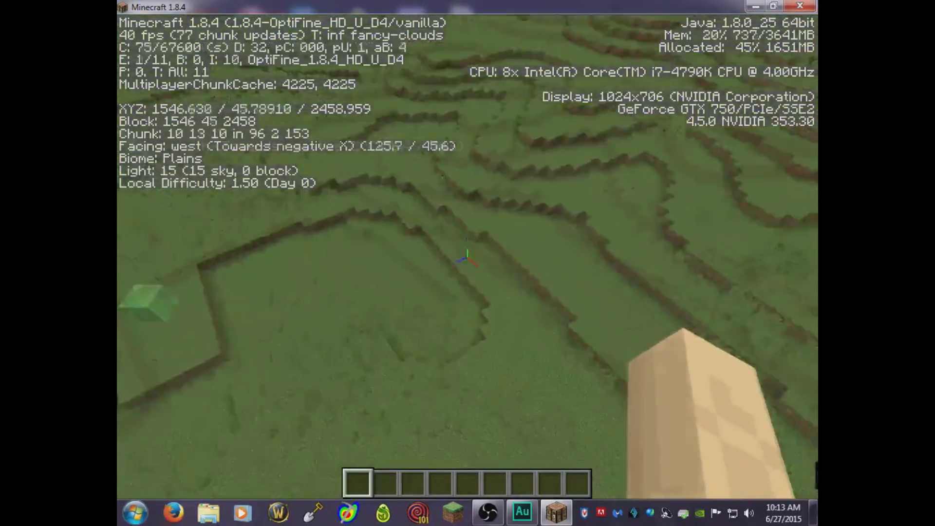
key("w")
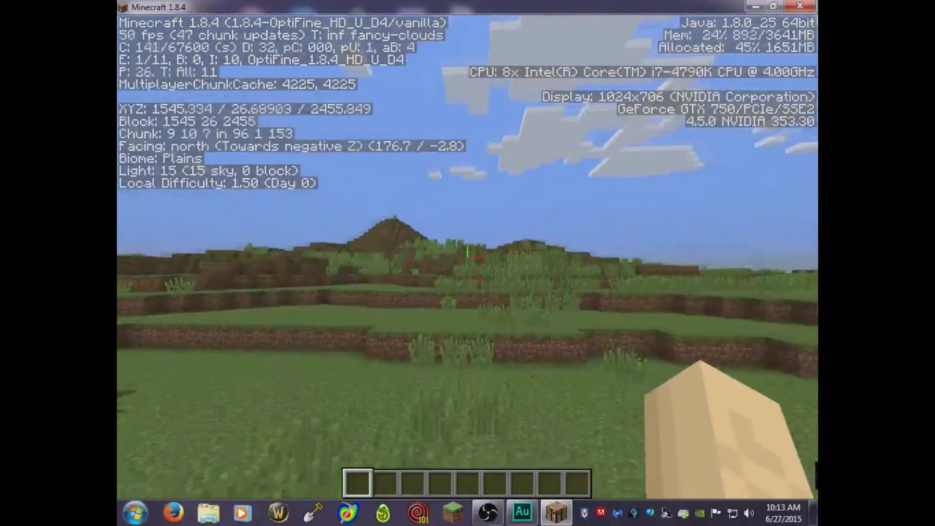
key("w")
key("space")
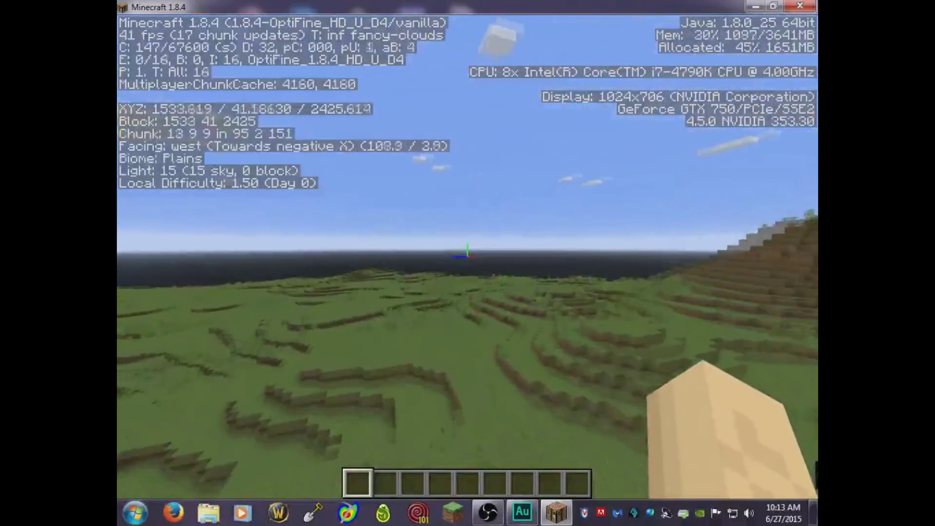
key("F3")
Fly onward across the Ireland world to examine its hills and the structures standing on the land.
key("w")
key("w")
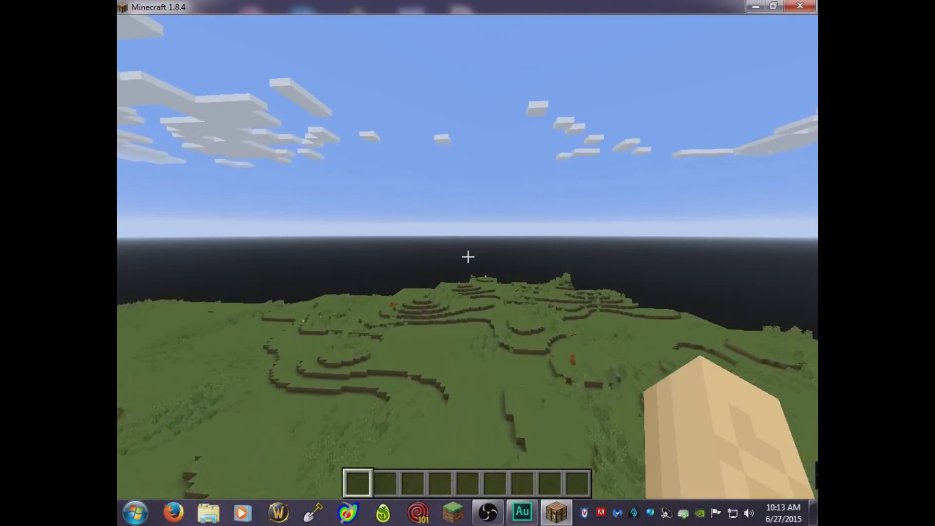
key("w")
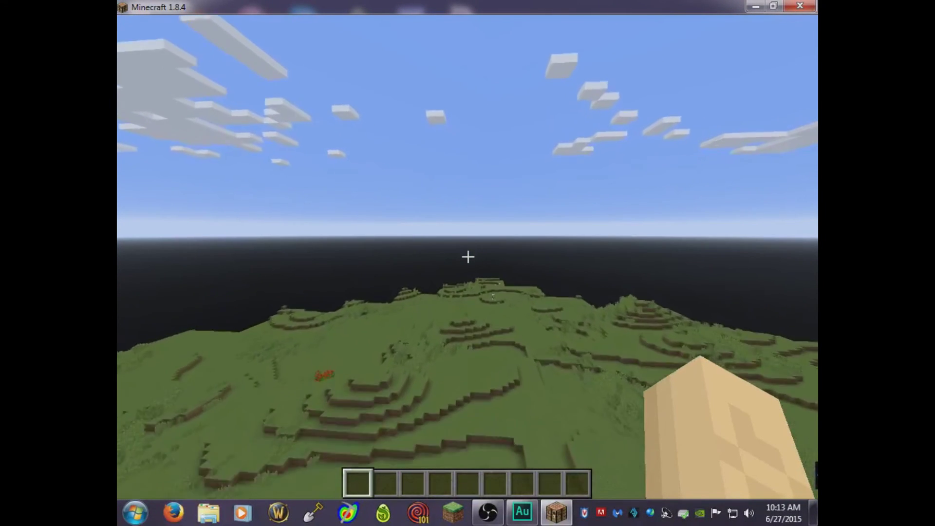
key("w")
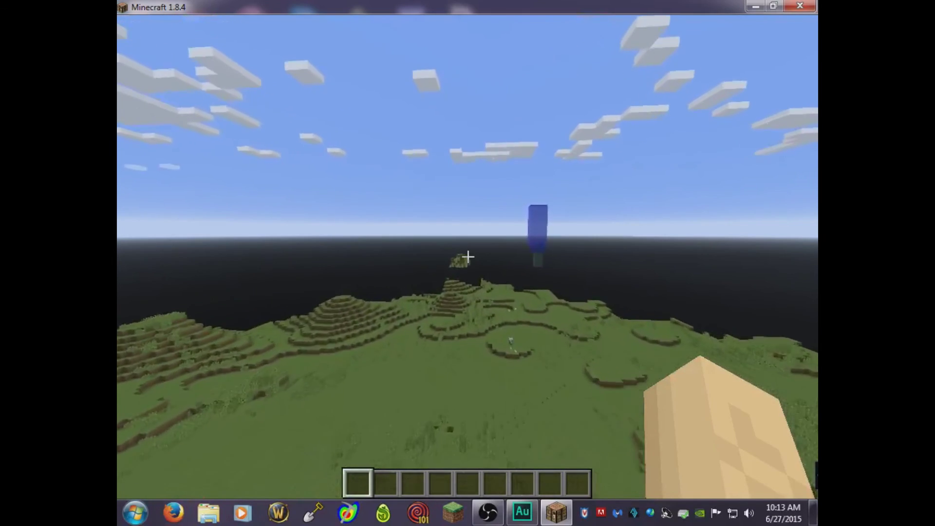
key("w")
key("w")
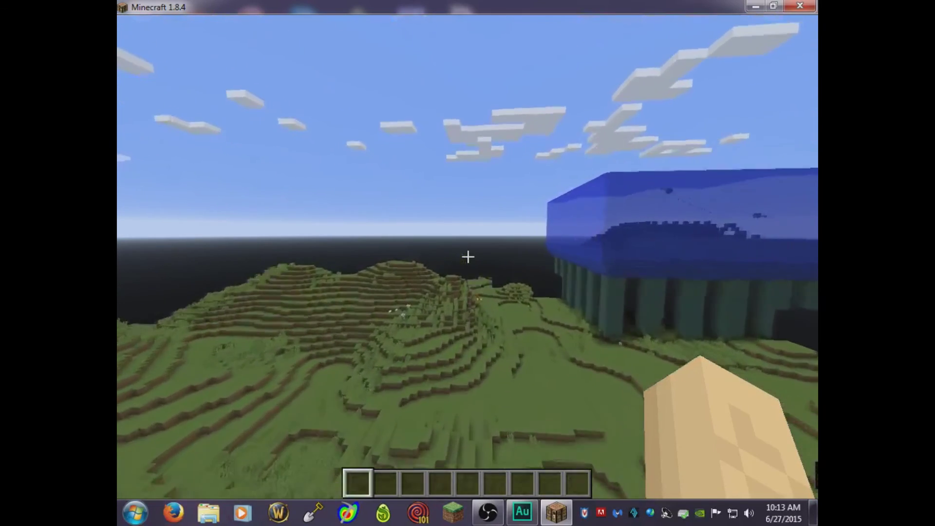
key("w")
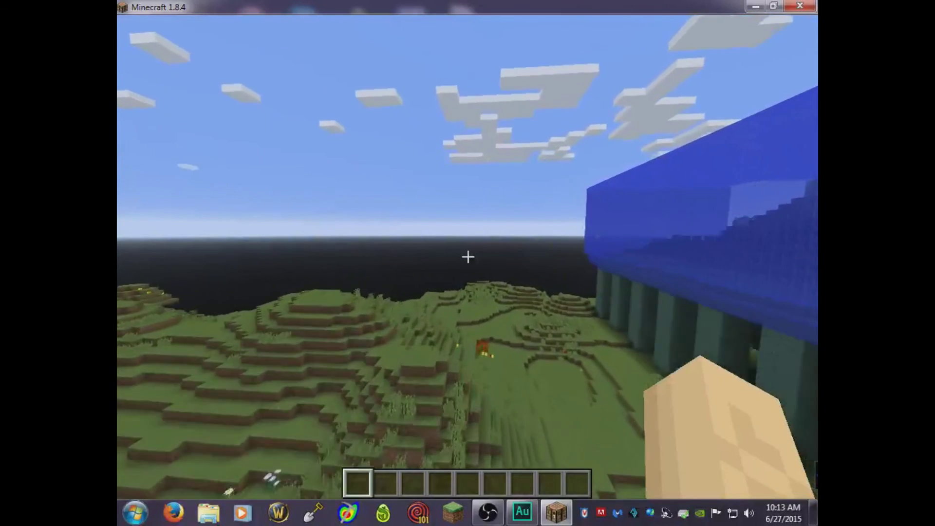
key("w")
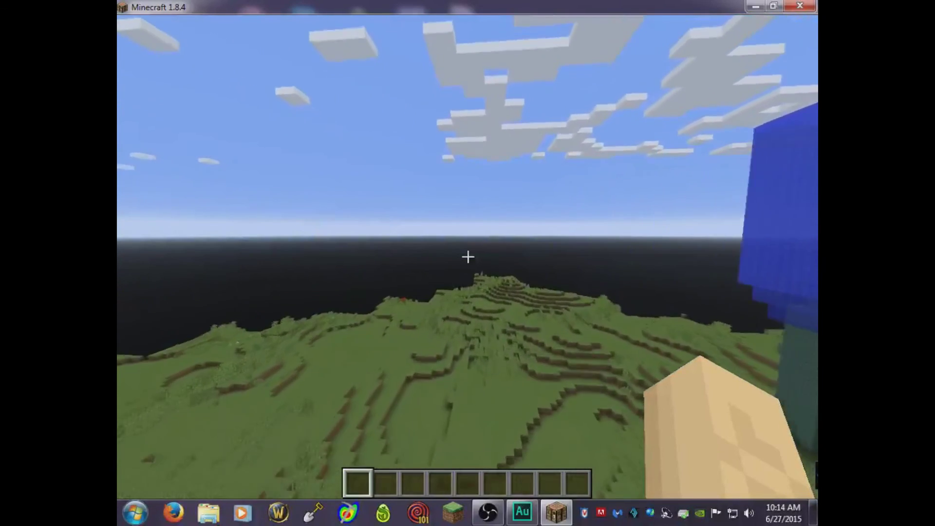
Fly straight ahead over the terraced green hills beyond the blue structure and come down near the grass to examine the terrain up close.
key("w")
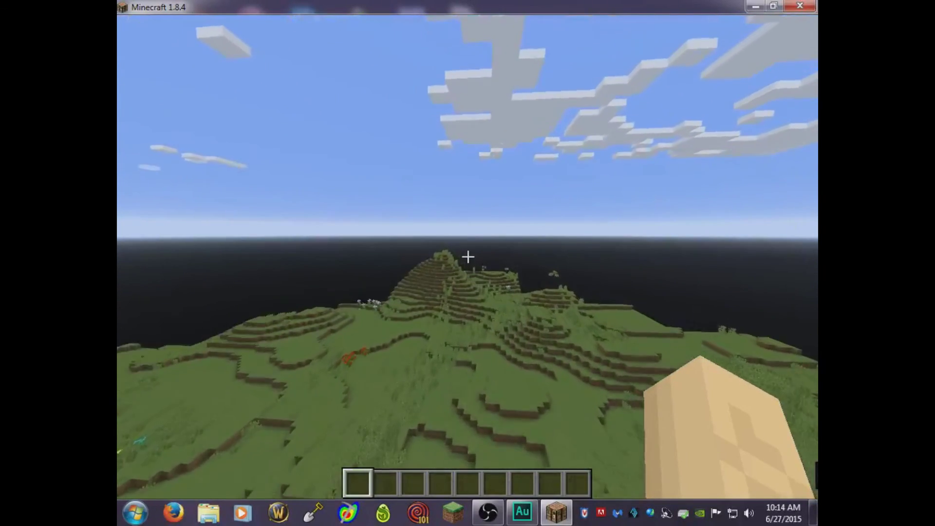
key("w")
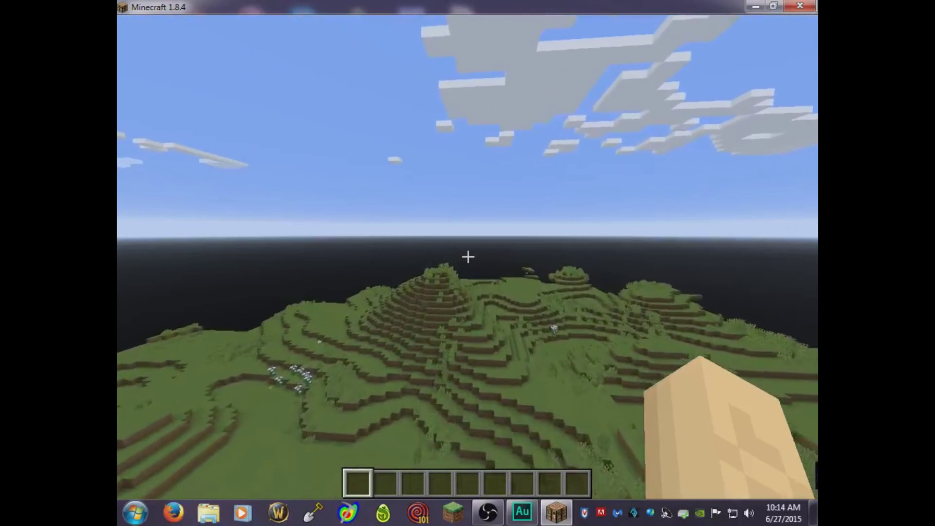
key("w")
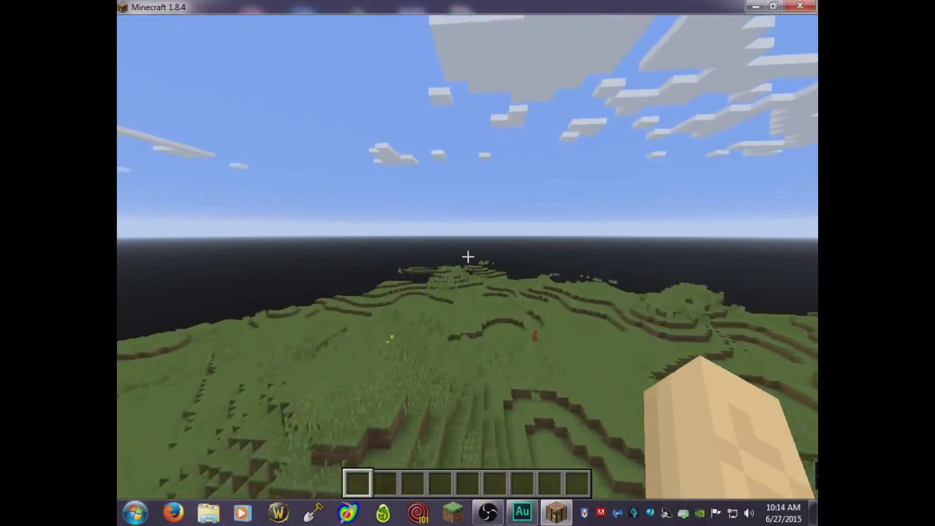
key("w")
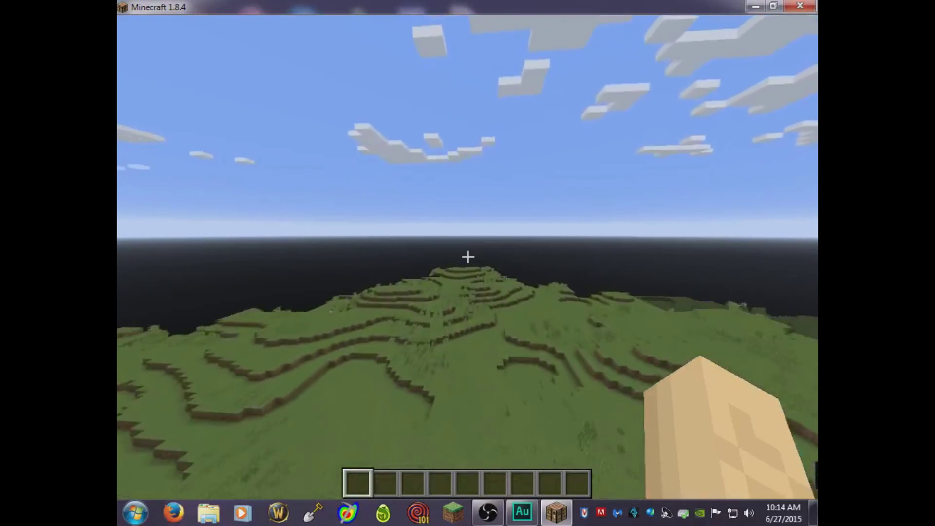
key("w")
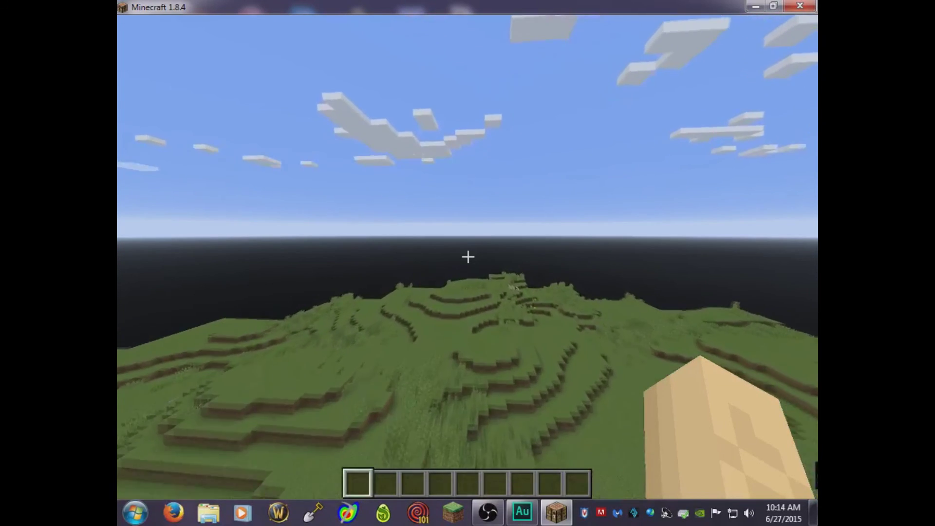
key("w")
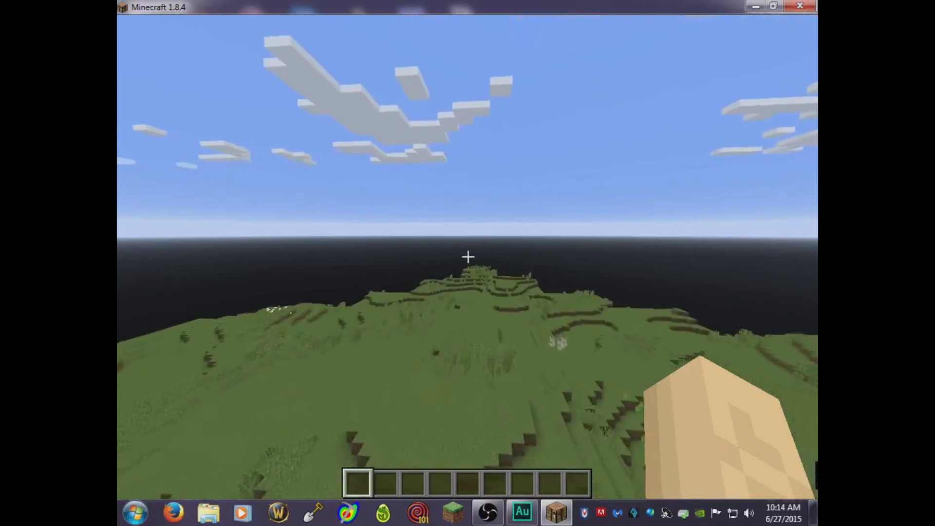
key("w")
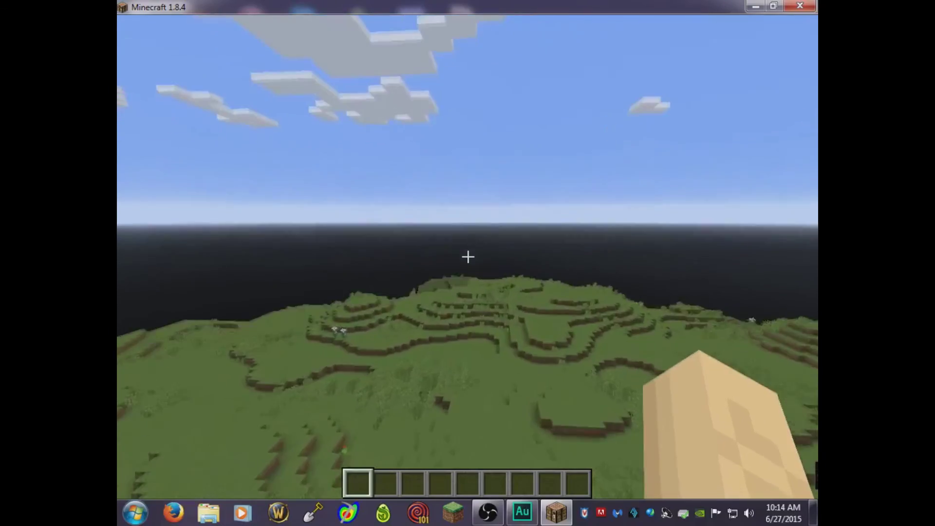
key("w")
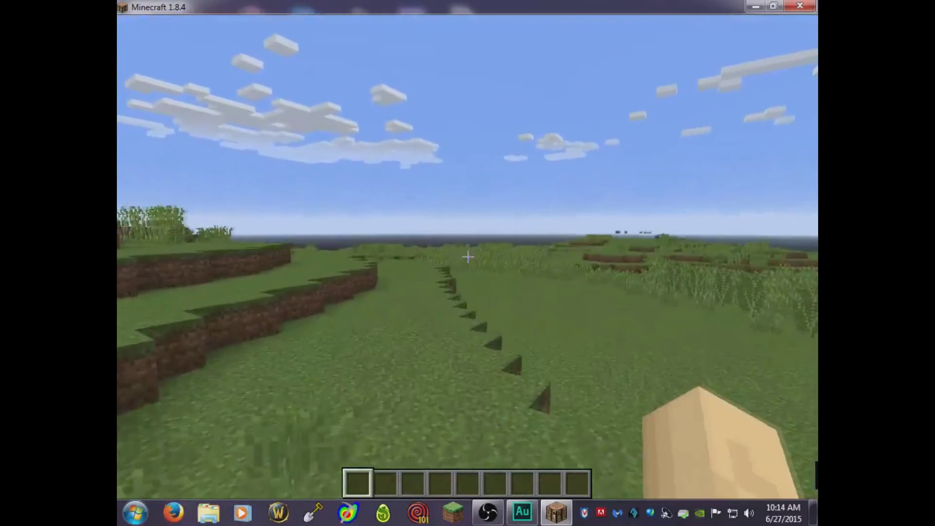